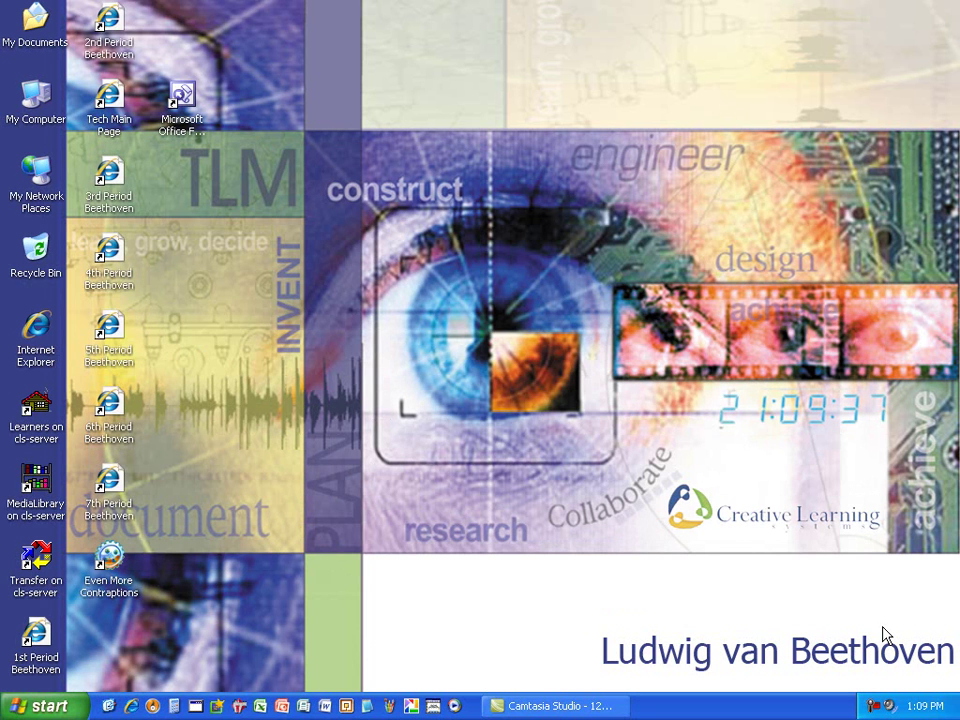
Step: Launch ACID Music Studio 7.0 from the Start menu's Quick Access list
{"action": "left_click", "coordinate": [48, 707]}
{"action": "mouse_move", "coordinate": [90, 403]}
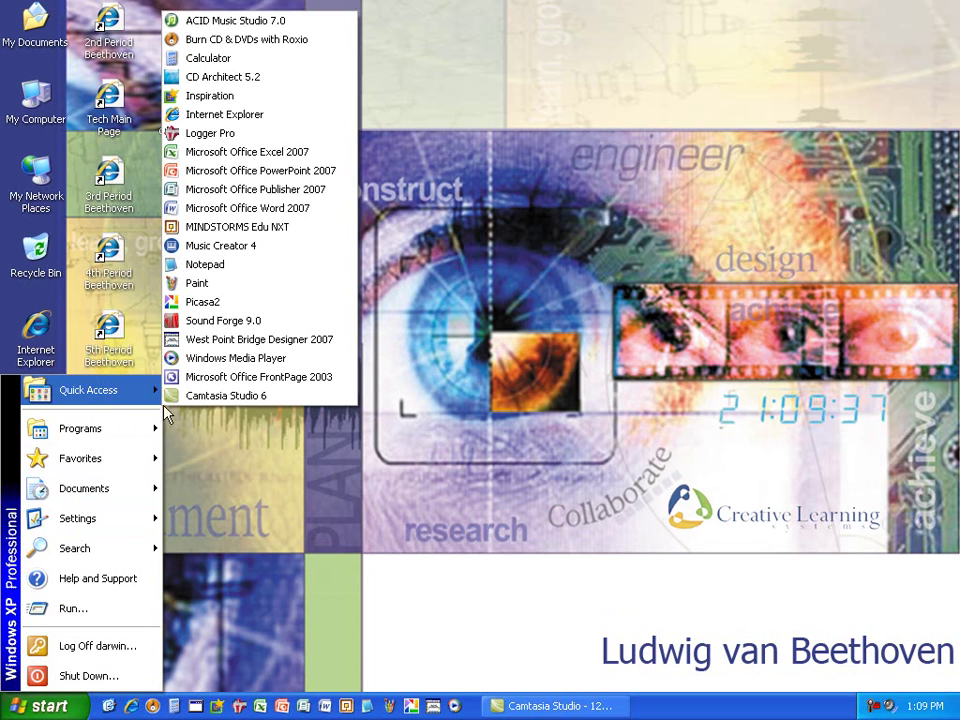
{"action": "left_click", "coordinate": [246, 24]}
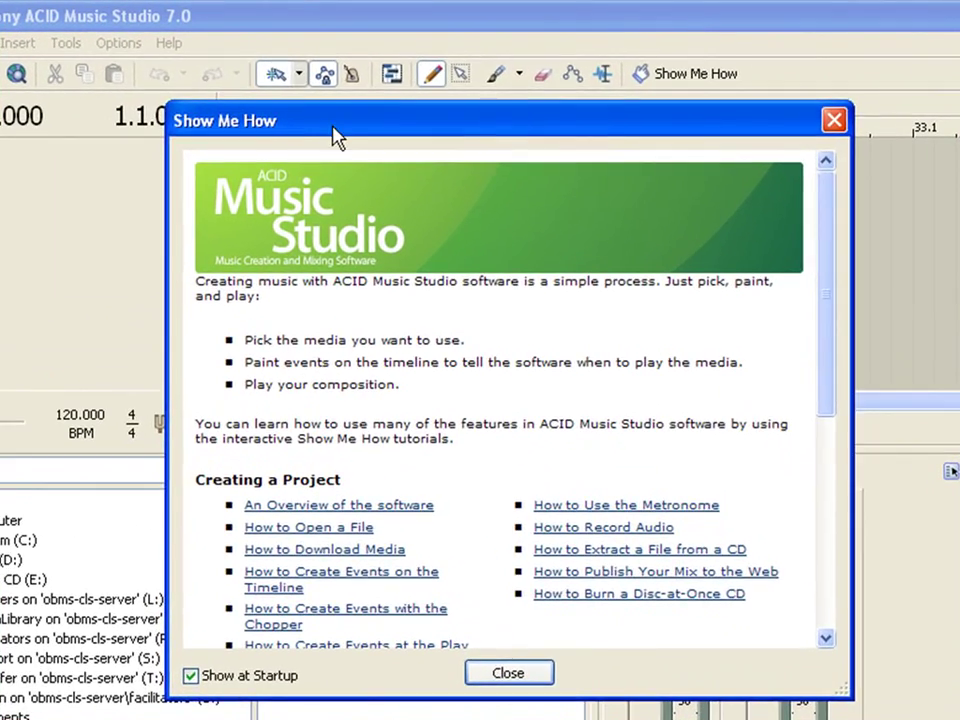
Step: Move the Show Me How tutorial window aside and close it
{"action": "left_click_drag", "start_coordinate": [340, 108], "coordinate": [323, 133]}
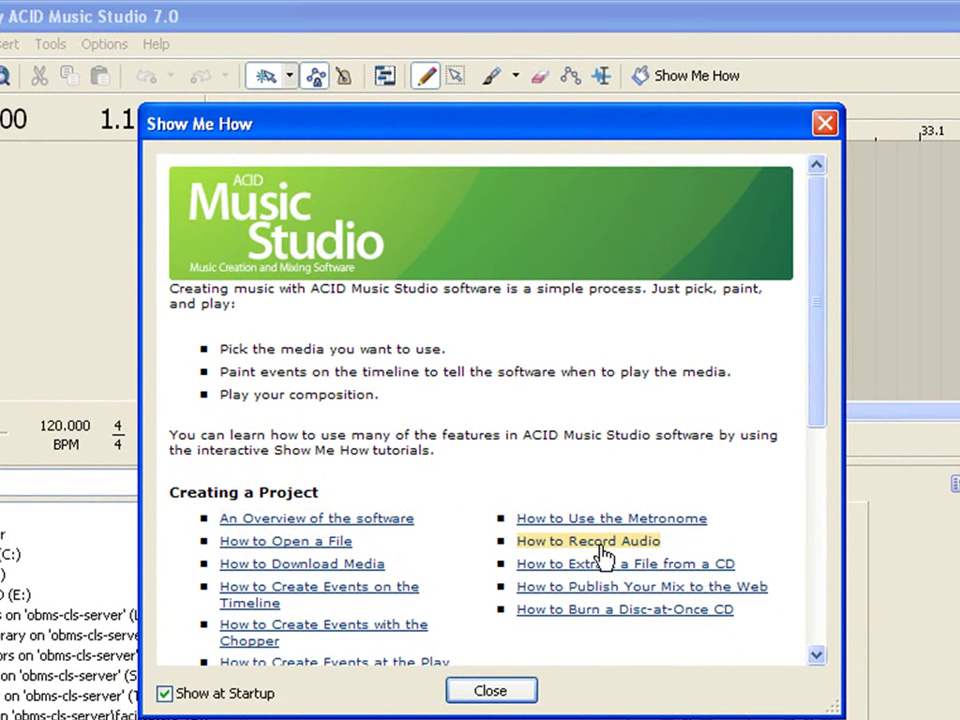
{"action": "left_click", "coordinate": [825, 124]}
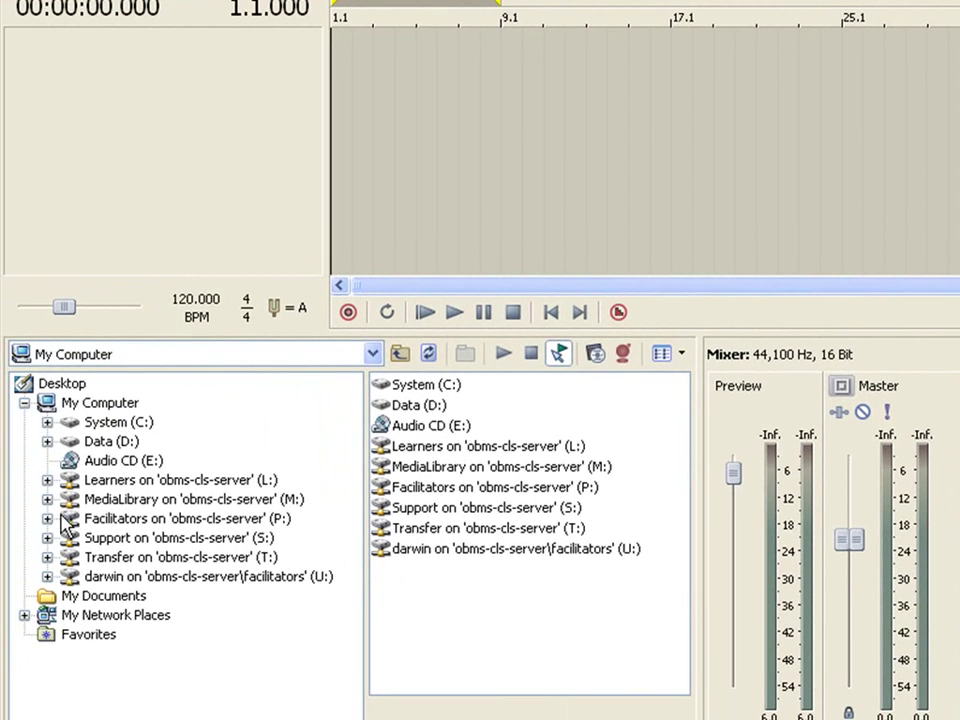
Step: Browse MediaLibrary (M:) > ACID Loops and open the Machine Language II folder
{"action": "left_click", "coordinate": [48, 500]}
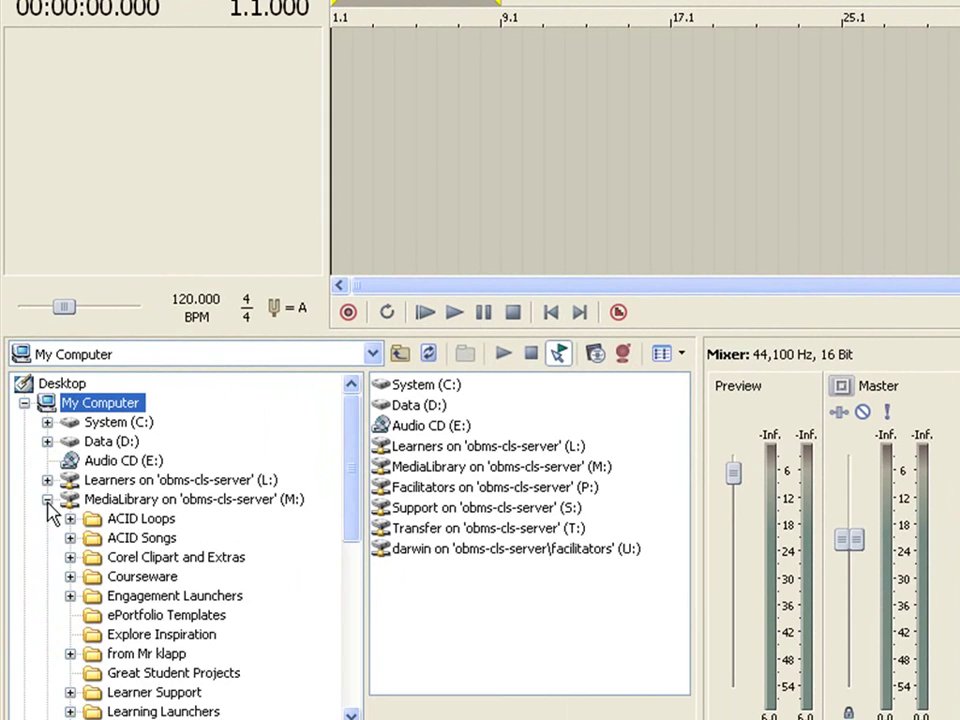
{"action": "left_click", "coordinate": [120, 524]}
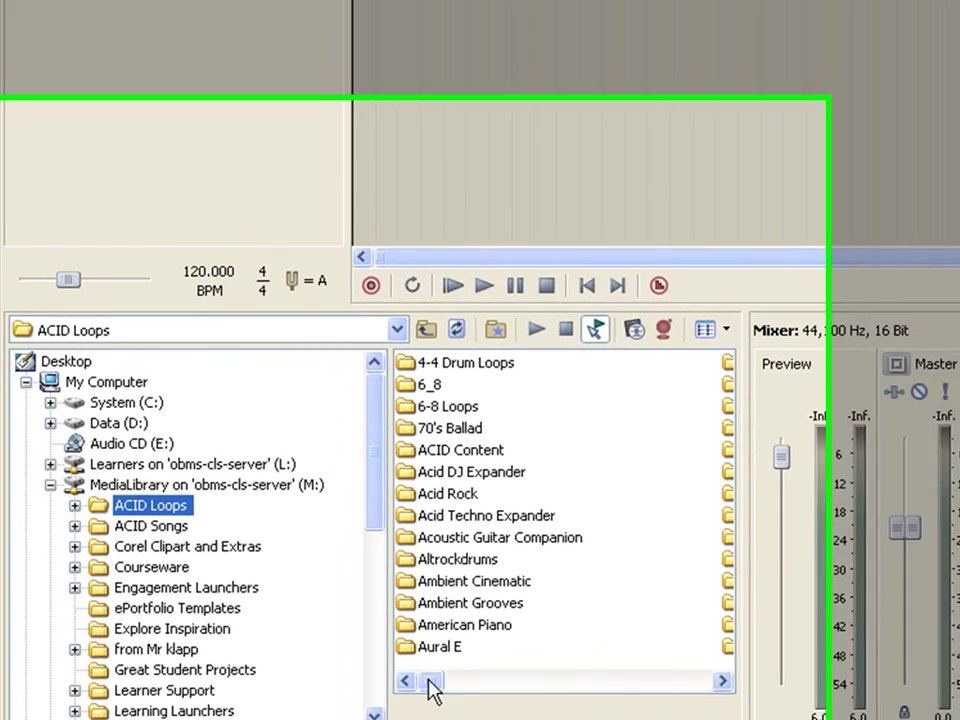
{"action": "left_click_drag", "start_coordinate": [408, 681], "coordinate": [515, 681]}
{"action": "left_click_drag", "start_coordinate": [644, 677], "coordinate": [661, 675]}
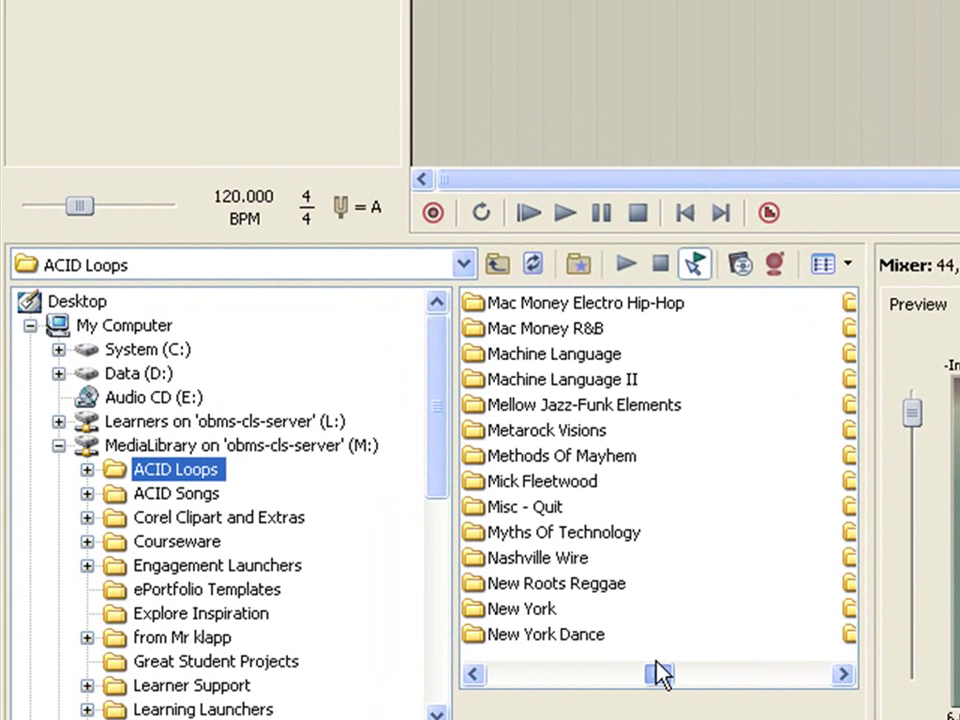
{"action": "double_click", "coordinate": [518, 389]}
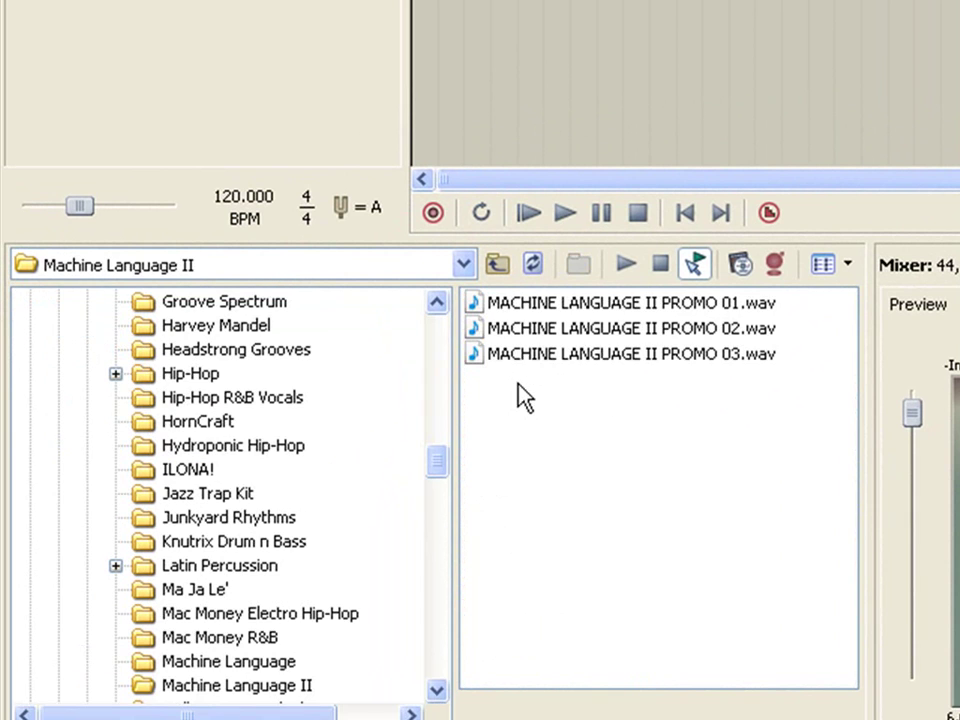
Step: Add the PROMO 02 loop to track 1, extend it to bar 9, and play it
{"action": "left_click", "coordinate": [517, 331]}
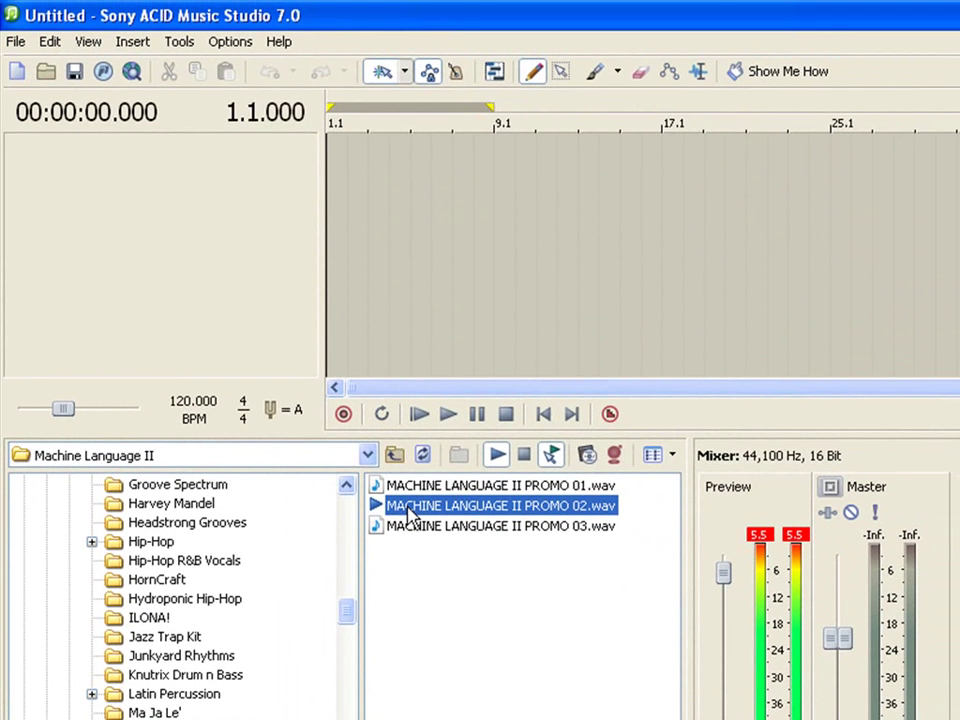
{"action": "left_click_drag", "start_coordinate": [410, 515], "coordinate": [326, 186]}
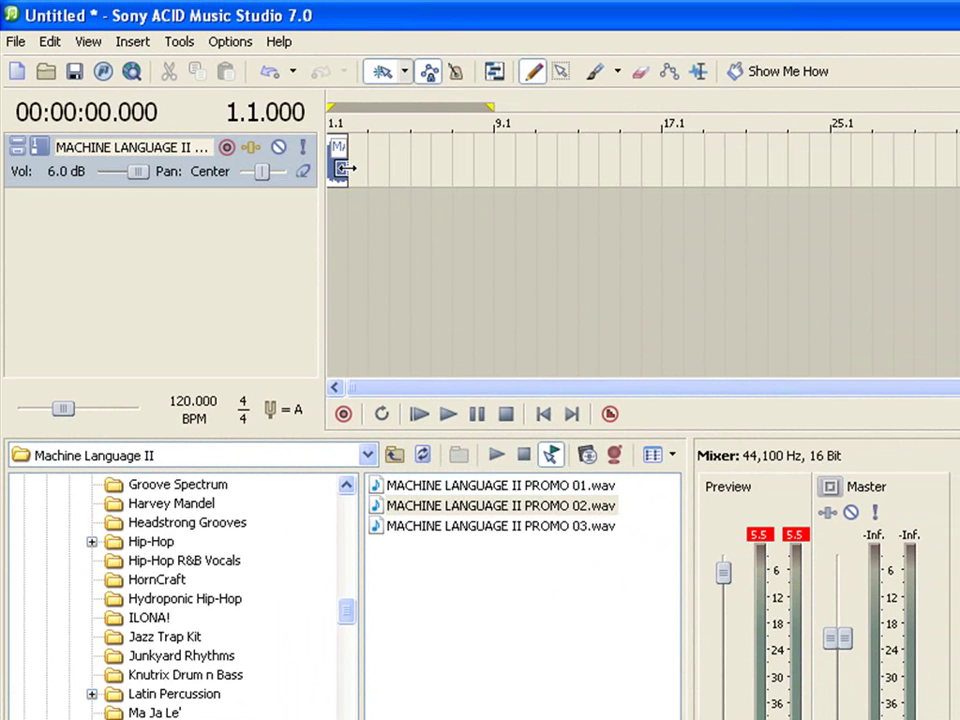
{"action": "left_click_drag", "start_coordinate": [343, 168], "coordinate": [494, 158]}
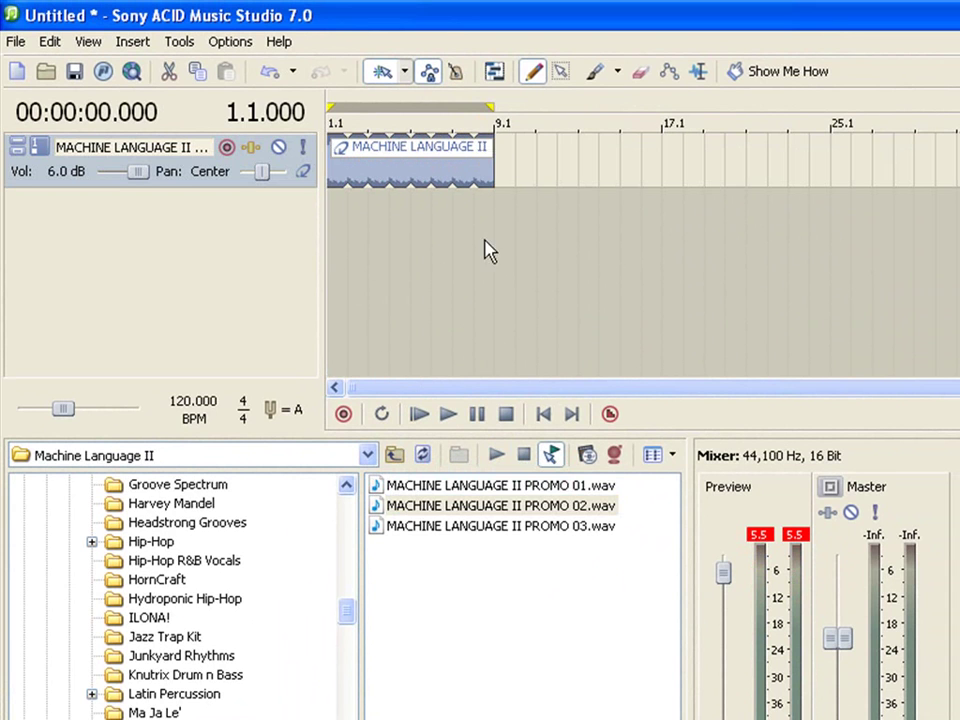
{"action": "left_click", "coordinate": [446, 418]}
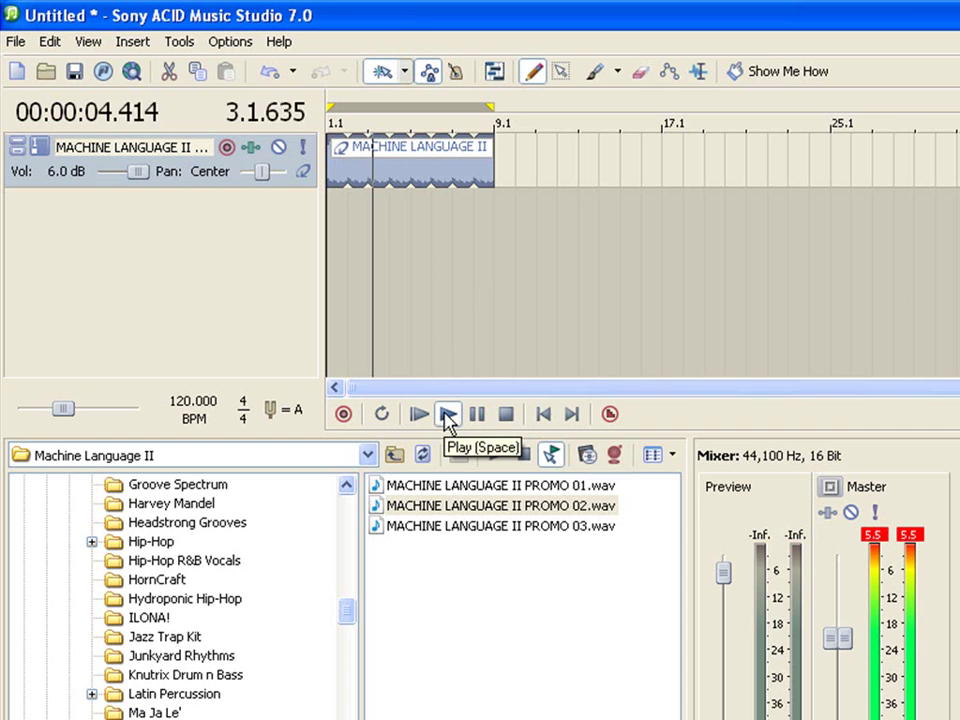
Step: Add the PROMO 03 loop as a second track ending at bar 9 and replay
{"action": "left_click", "coordinate": [434, 528]}
{"action": "left_click", "coordinate": [434, 530]}
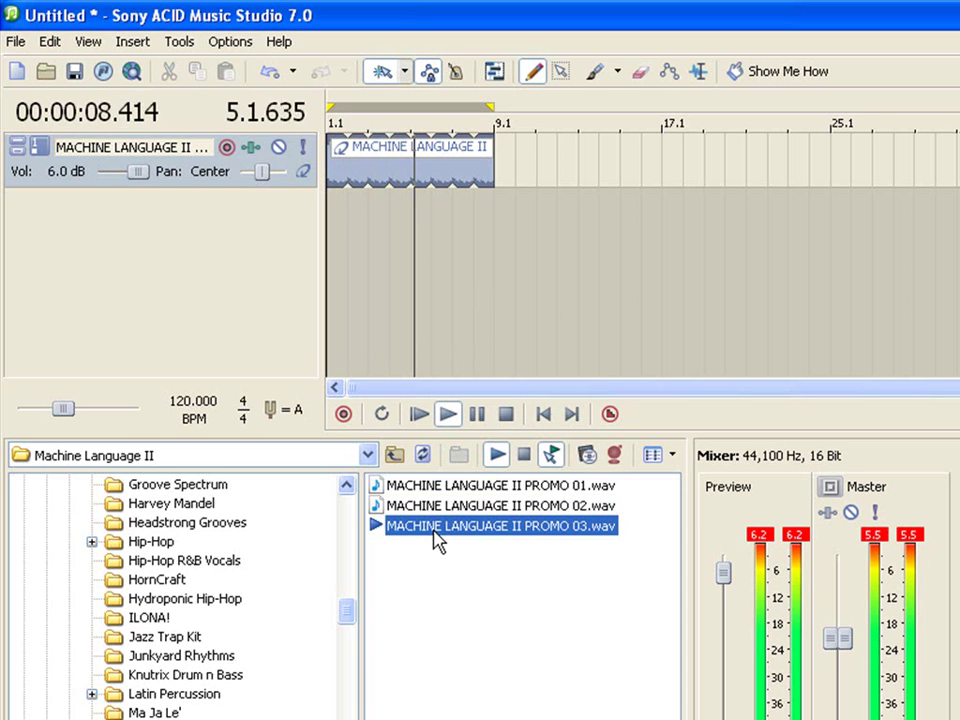
{"action": "left_click_drag", "start_coordinate": [434, 533], "coordinate": [366, 230]}
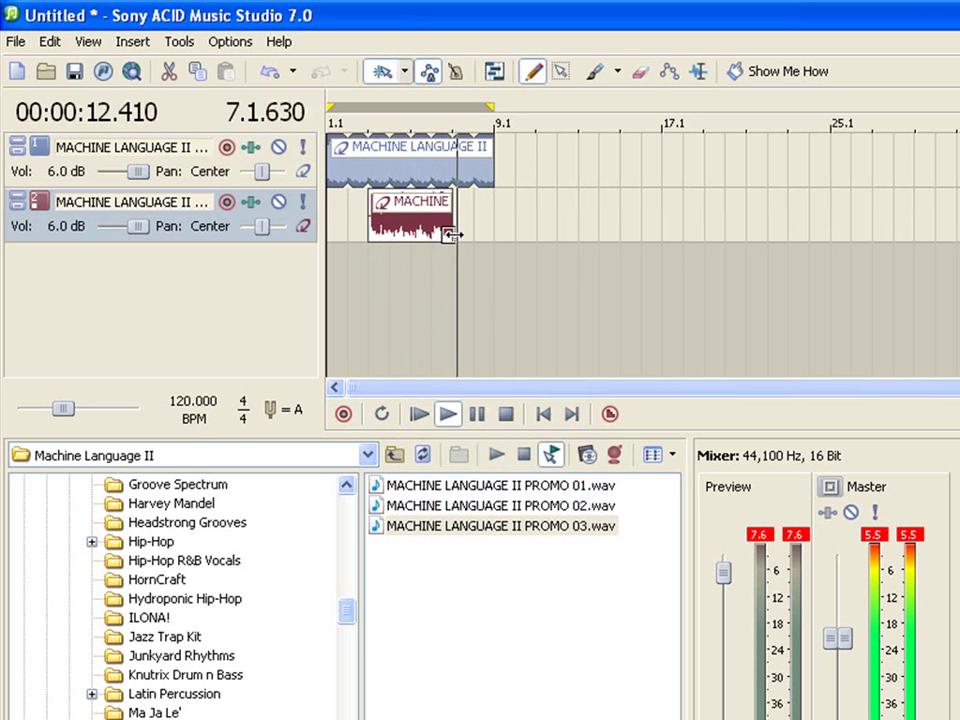
{"action": "left_click_drag", "start_coordinate": [450, 231], "coordinate": [491, 208]}
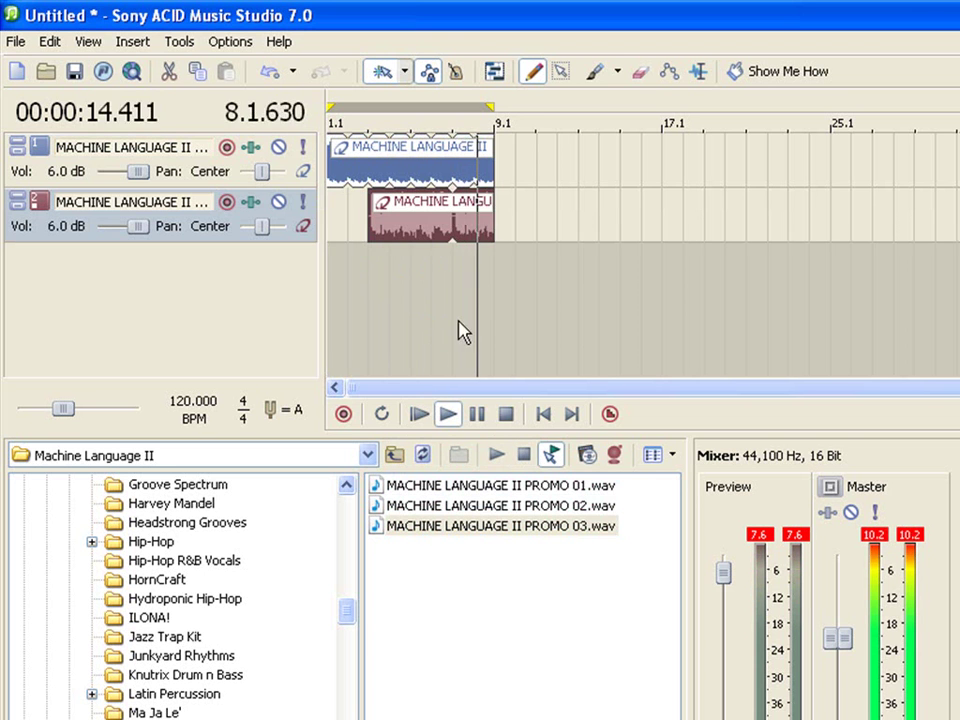
{"action": "left_click", "coordinate": [419, 416]}
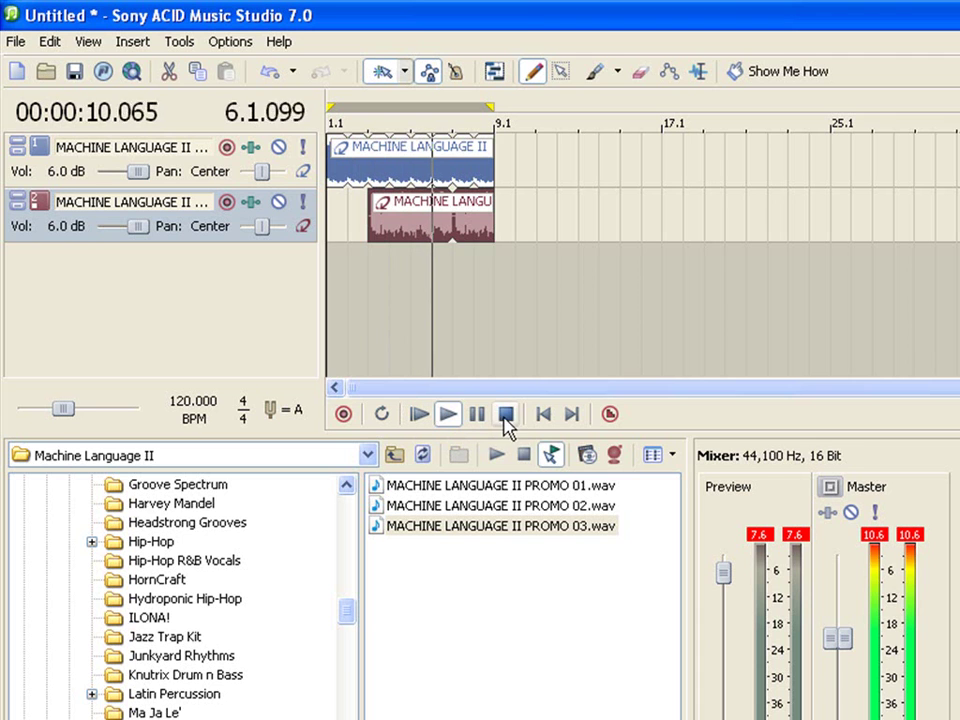
Step: Stop playback and delete both Machine Language clips from tracks 1 and 2
{"action": "left_click", "coordinate": [505, 414]}
{"action": "left_click", "coordinate": [420, 228]}
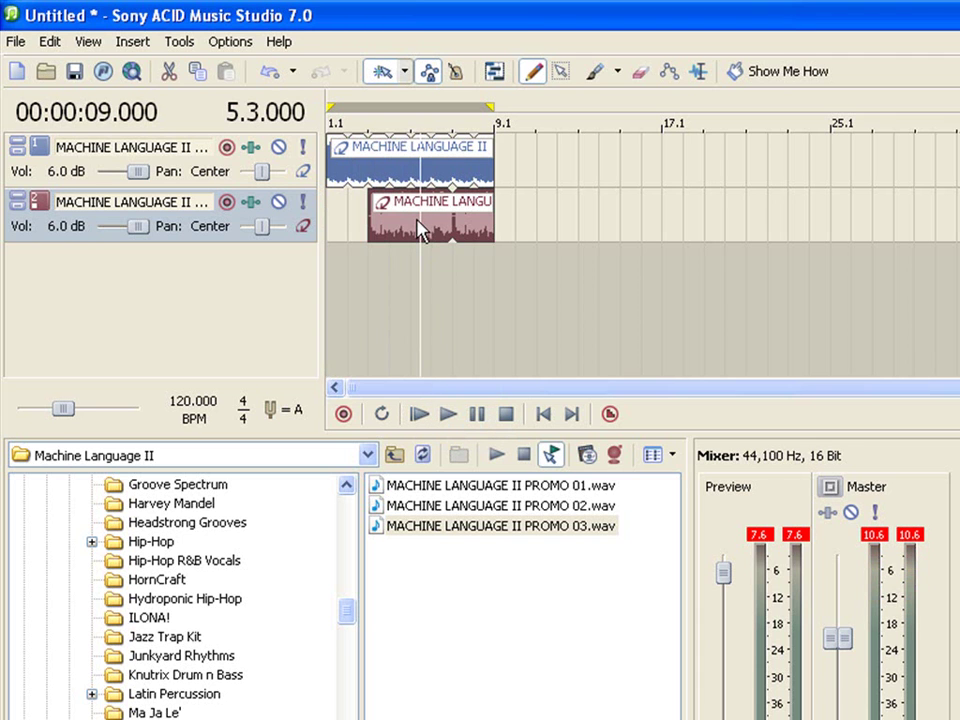
{"action": "key", "text": "Delete"}
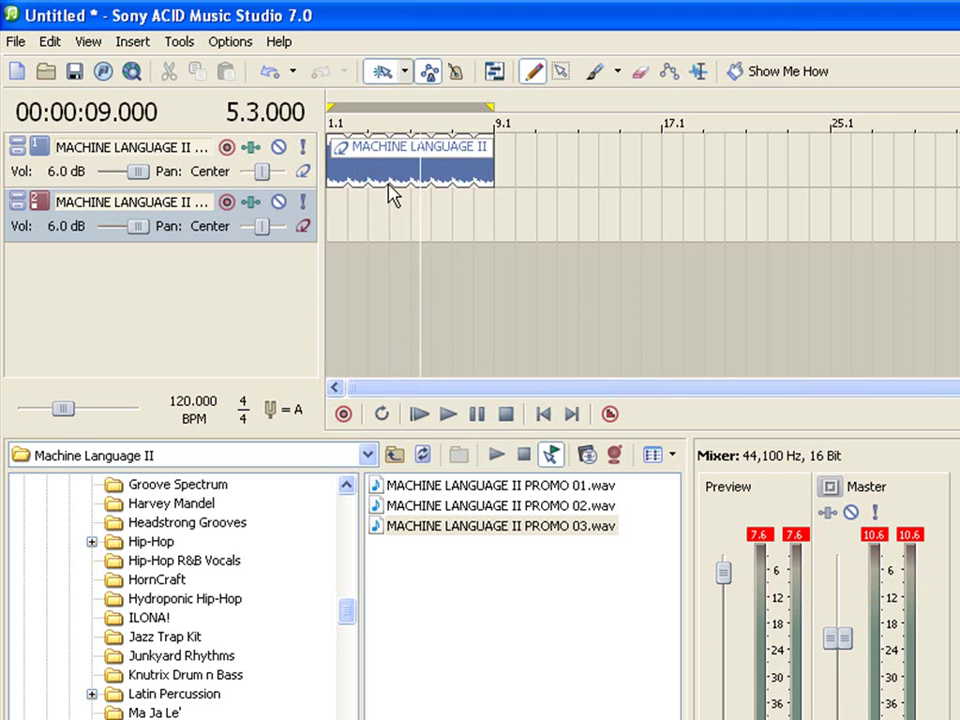
{"action": "left_click", "coordinate": [390, 182]}
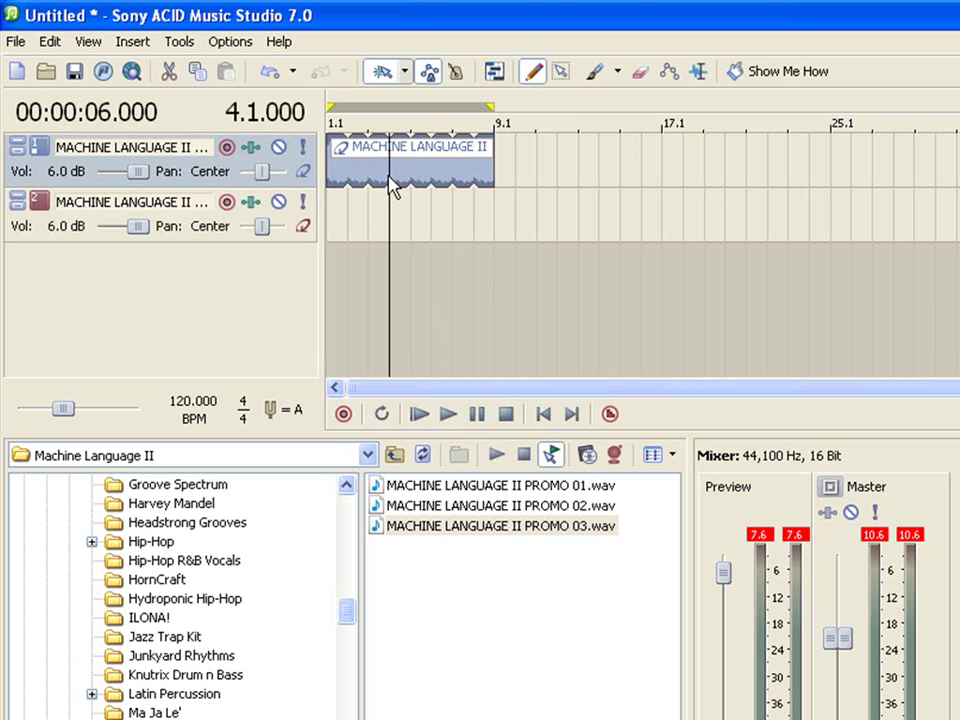
{"action": "key", "text": "Delete"}
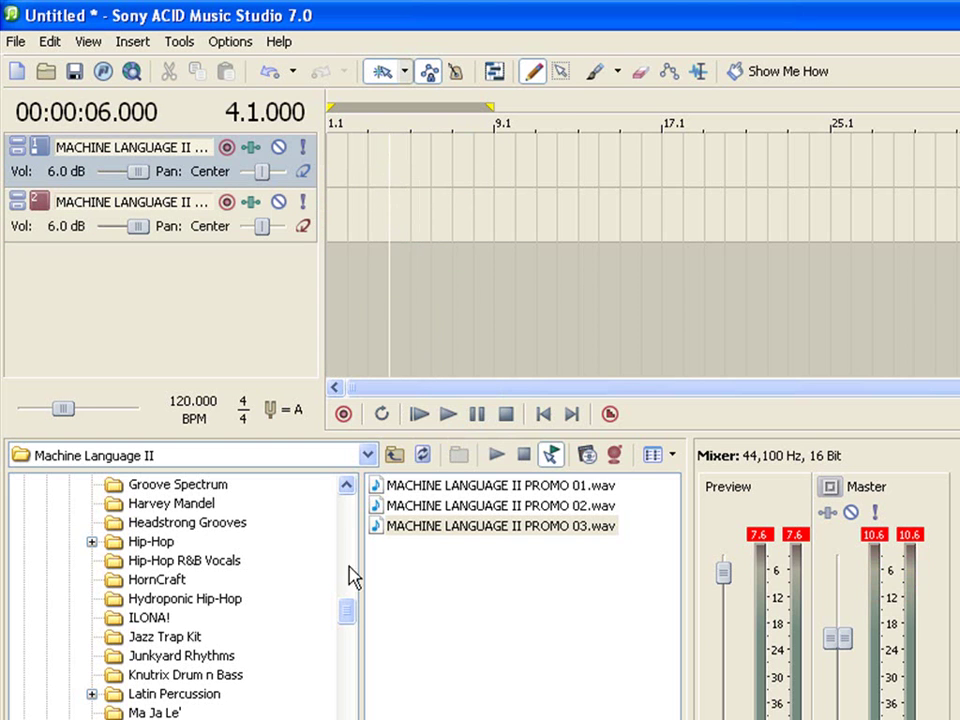
Step: Open the Sweet & Low Bass folder and preview the PROMO 04 loop
{"action": "left_click_drag", "start_coordinate": [350, 612], "coordinate": [347, 686]}
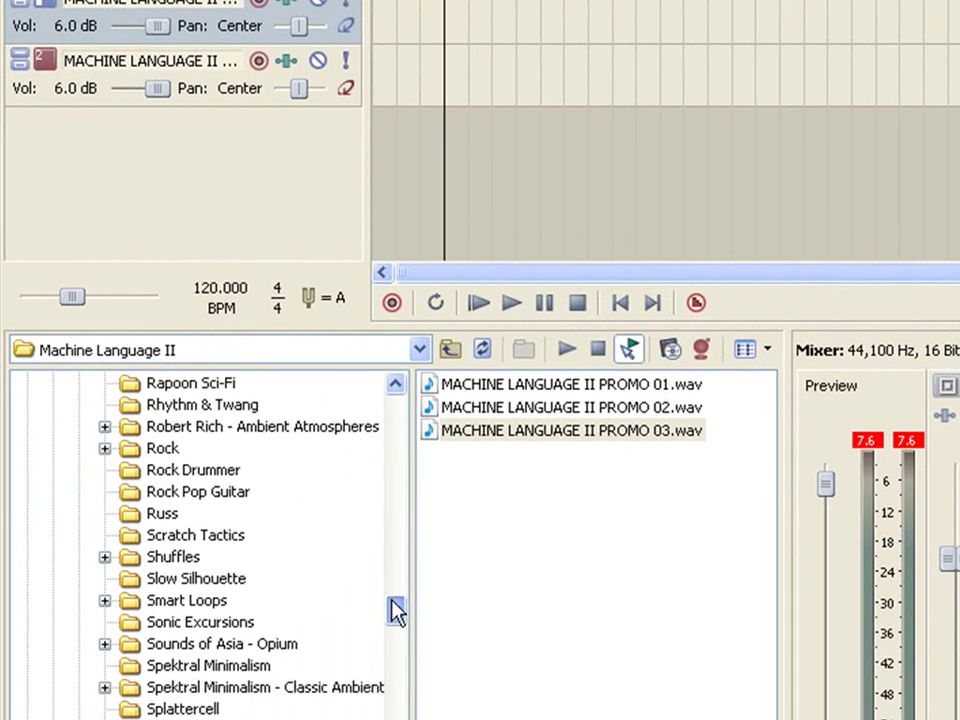
{"action": "left_click_drag", "start_coordinate": [395, 612], "coordinate": [393, 621]}
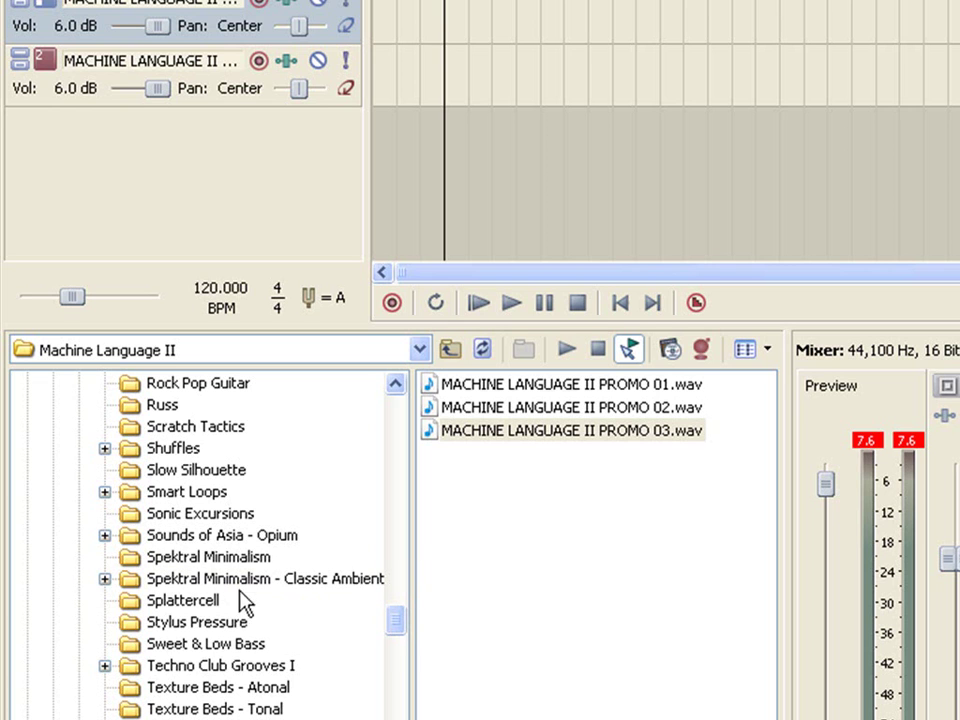
{"action": "scroll", "coordinate": [300, 618], "scroll_direction": "up", "scroll_amount": 1}
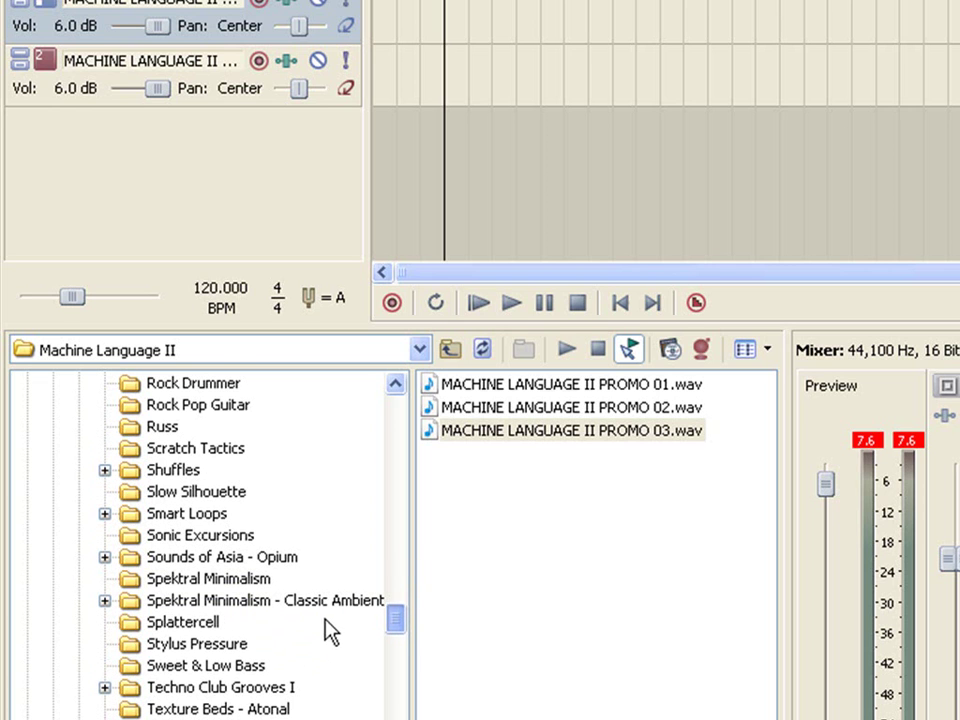
{"action": "scroll", "coordinate": [330, 631], "scroll_direction": "down", "scroll_amount": 2}
{"action": "left_click", "coordinate": [228, 624]}
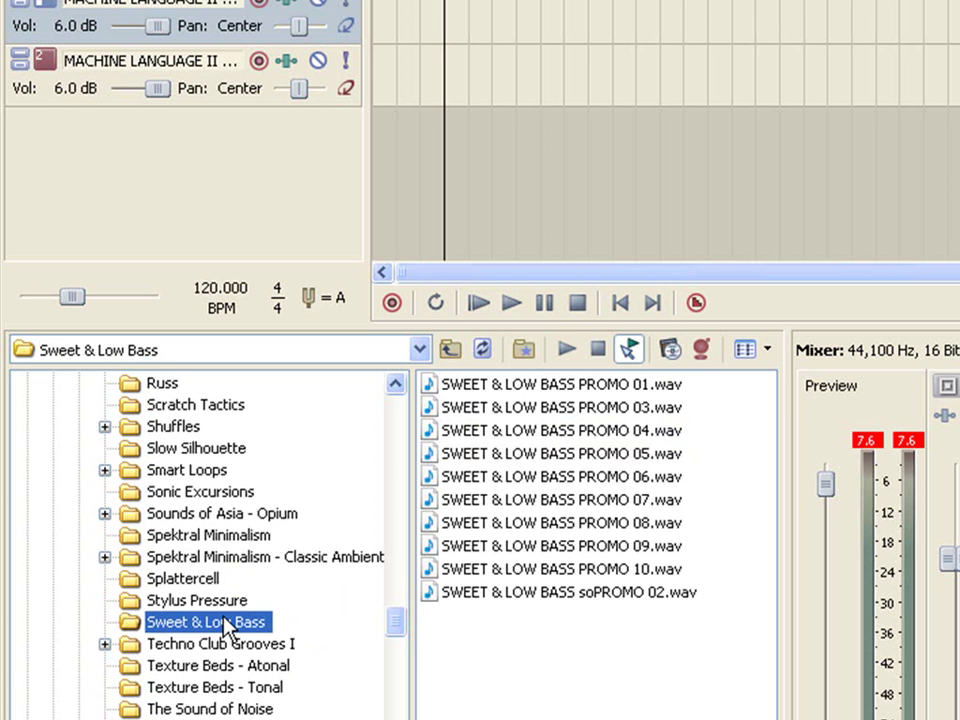
{"action": "left_click", "coordinate": [492, 439]}
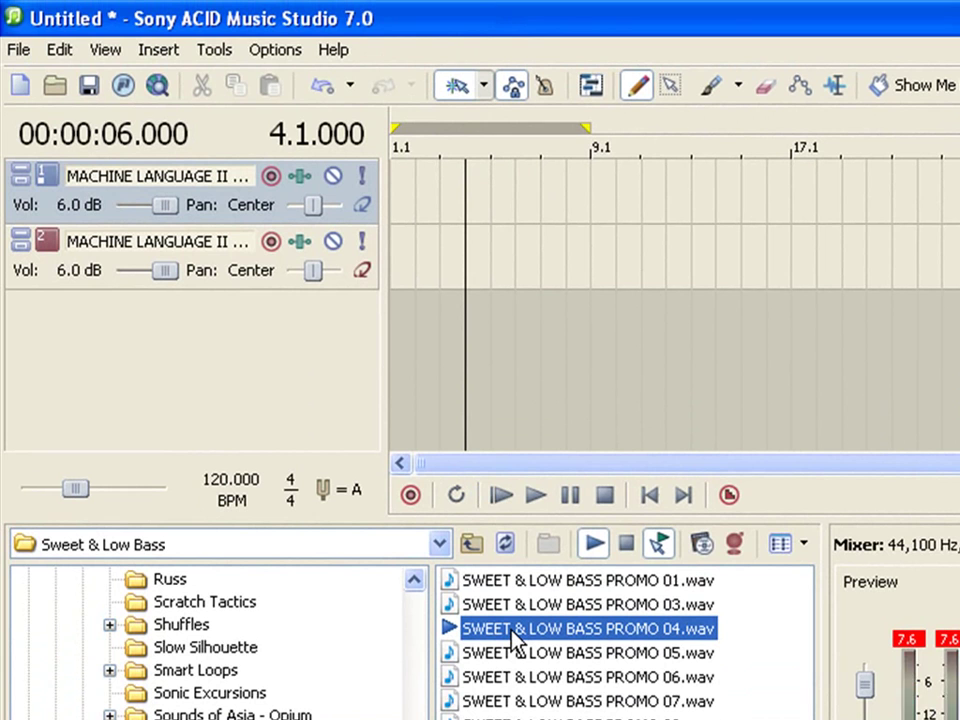
Step: Place the SWEET & LOW BASS PROMO 04 loop at the start of track 1 and preview it
{"action": "left_click_drag", "start_coordinate": [515, 638], "coordinate": [390, 206]}
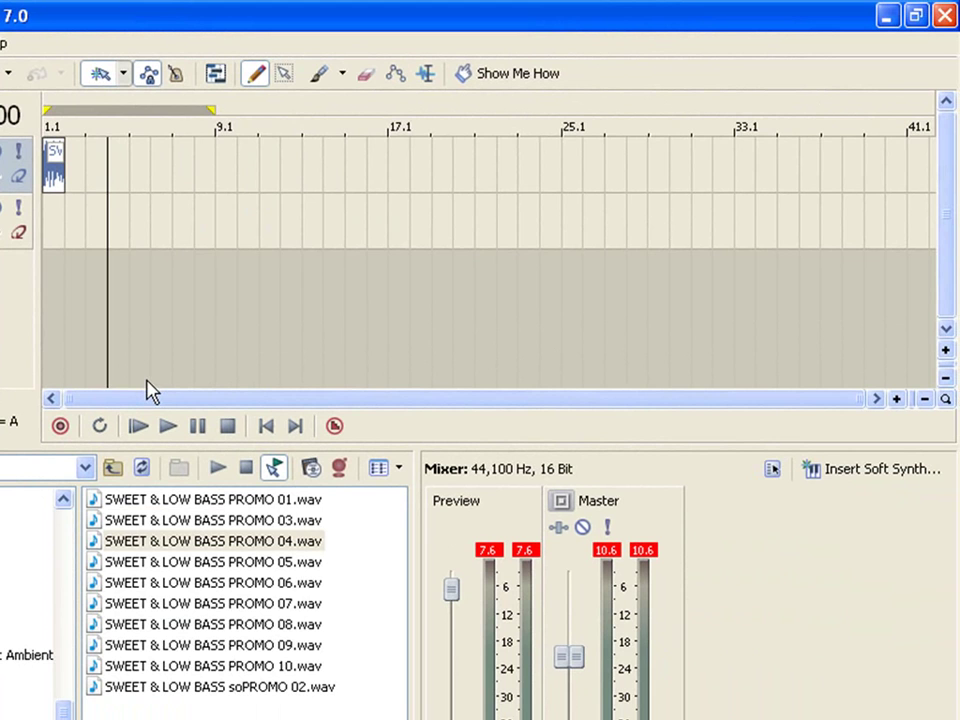
{"action": "left_click", "coordinate": [897, 399]}
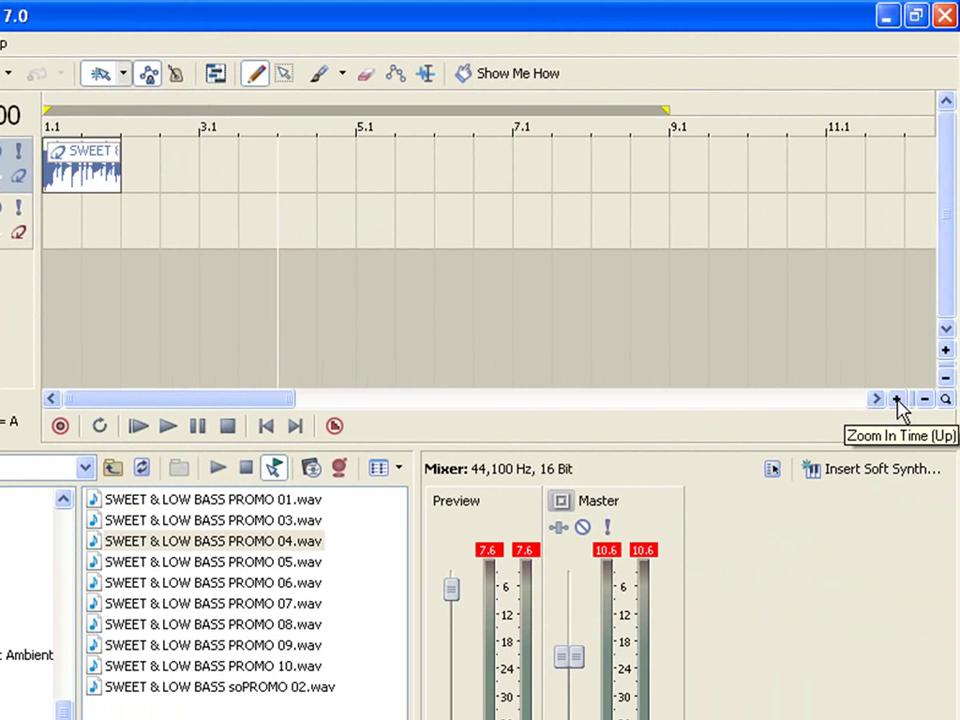
{"action": "left_click", "coordinate": [925, 400]}
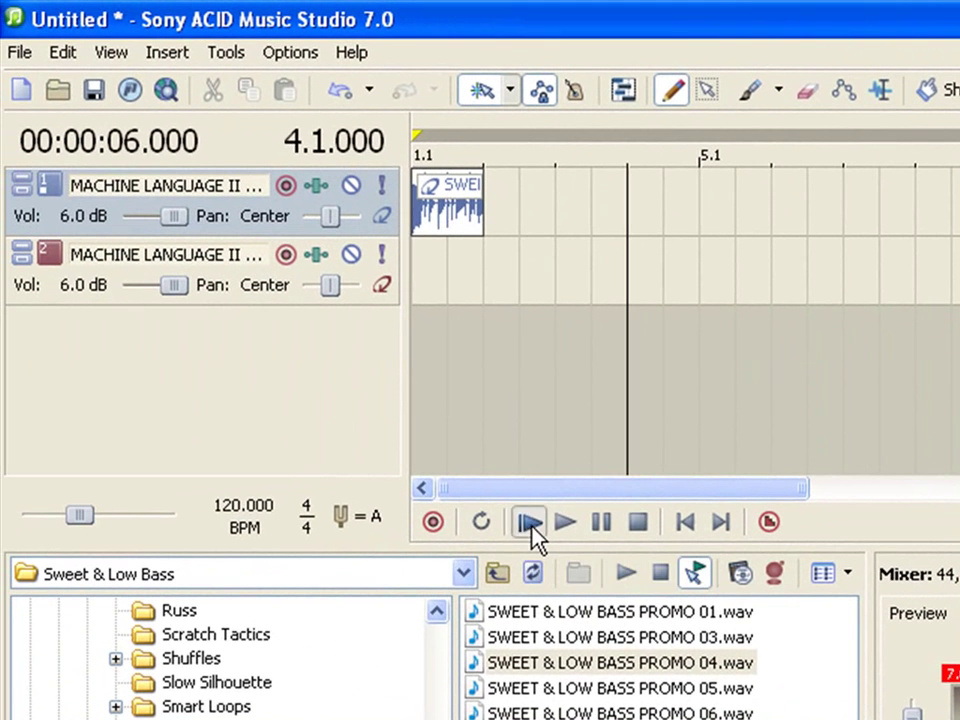
{"action": "left_click", "coordinate": [139, 426]}
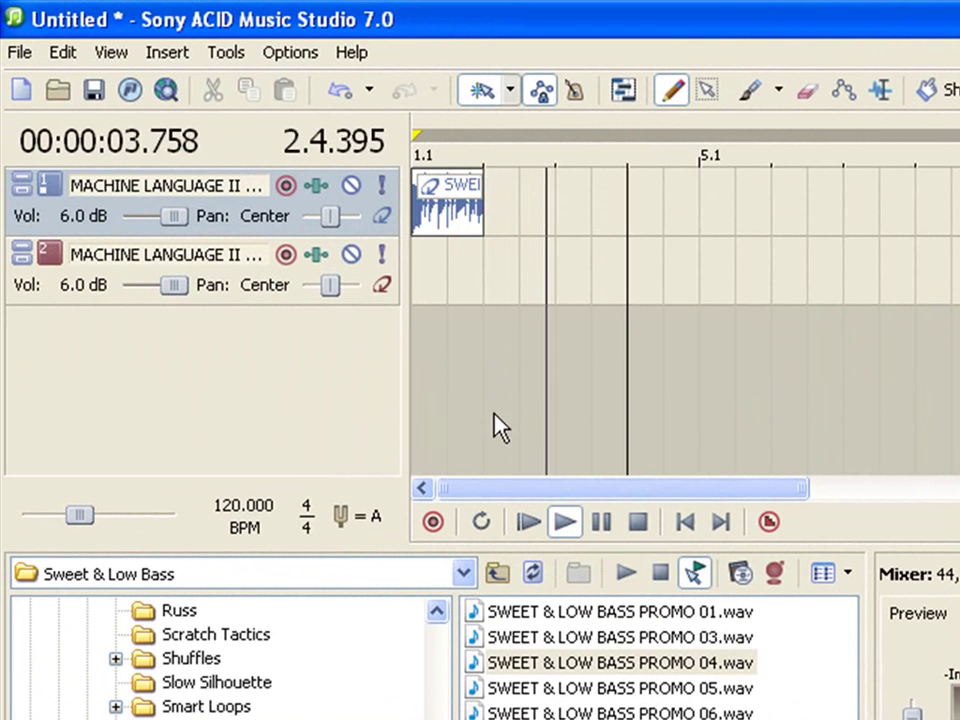
{"action": "left_click", "coordinate": [639, 524]}
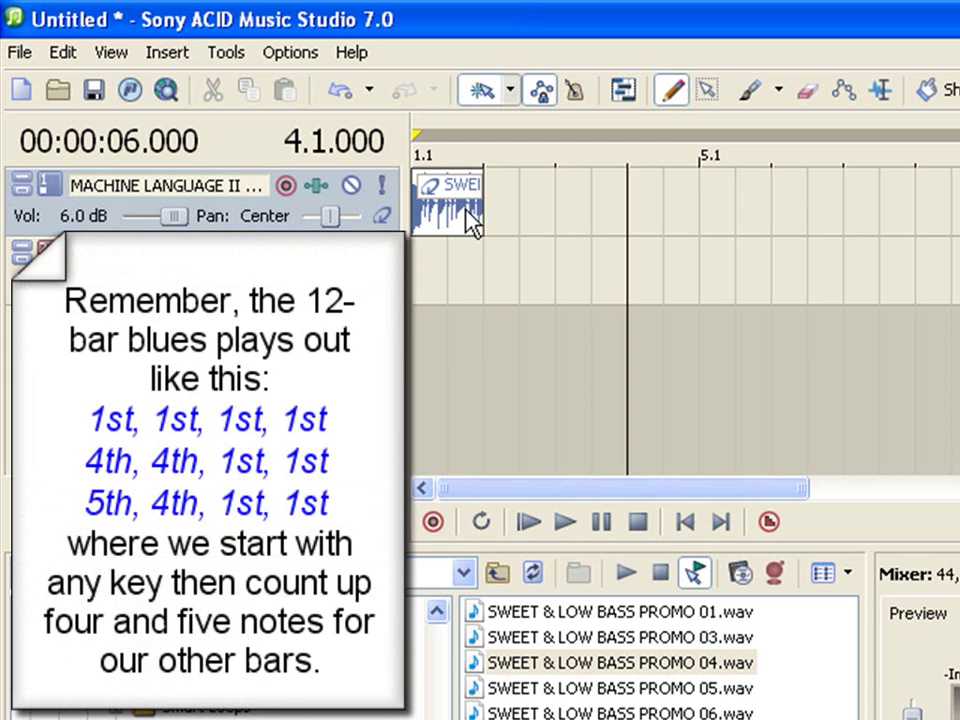
Step: Stretch the bass clip to bar 5 and play the four bars
{"action": "left_click_drag", "start_coordinate": [480, 208], "coordinate": [694, 212]}
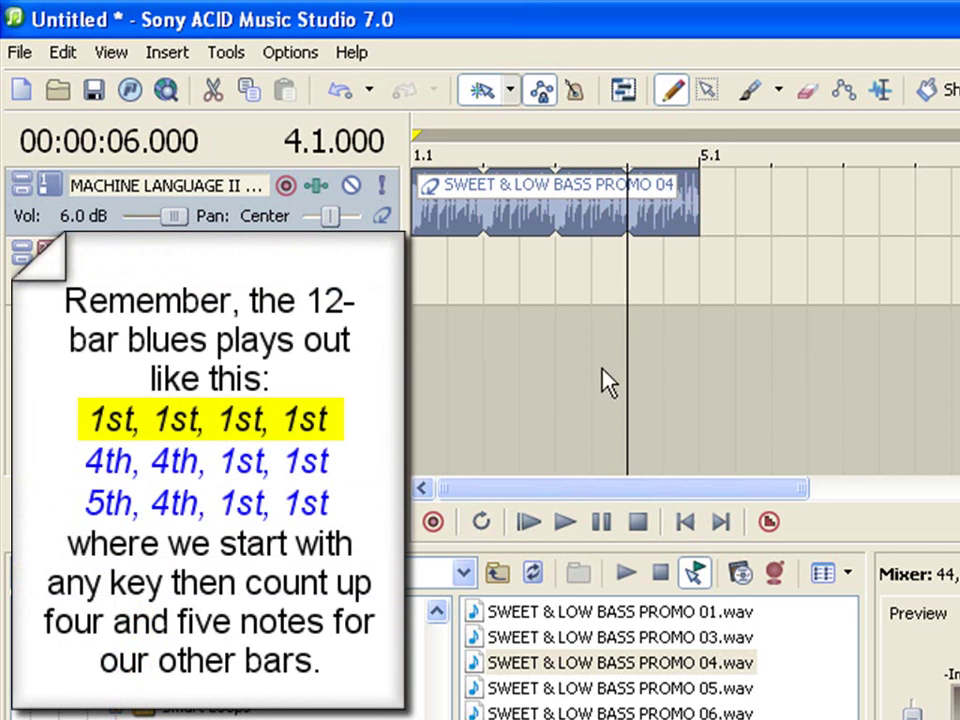
{"action": "left_click", "coordinate": [527, 527]}
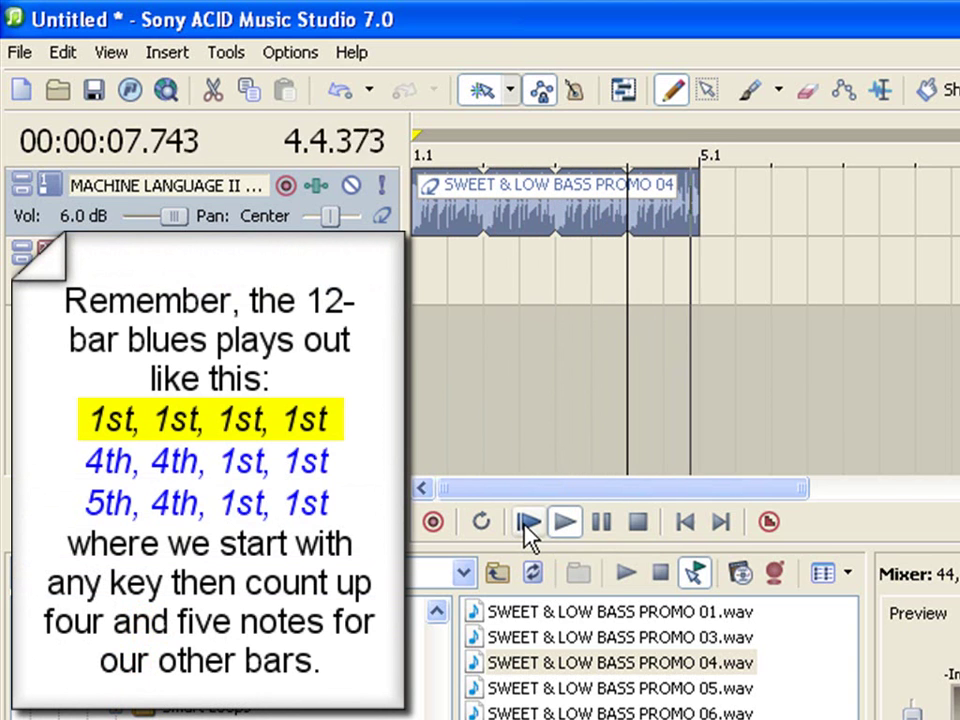
{"action": "left_click", "coordinate": [635, 527]}
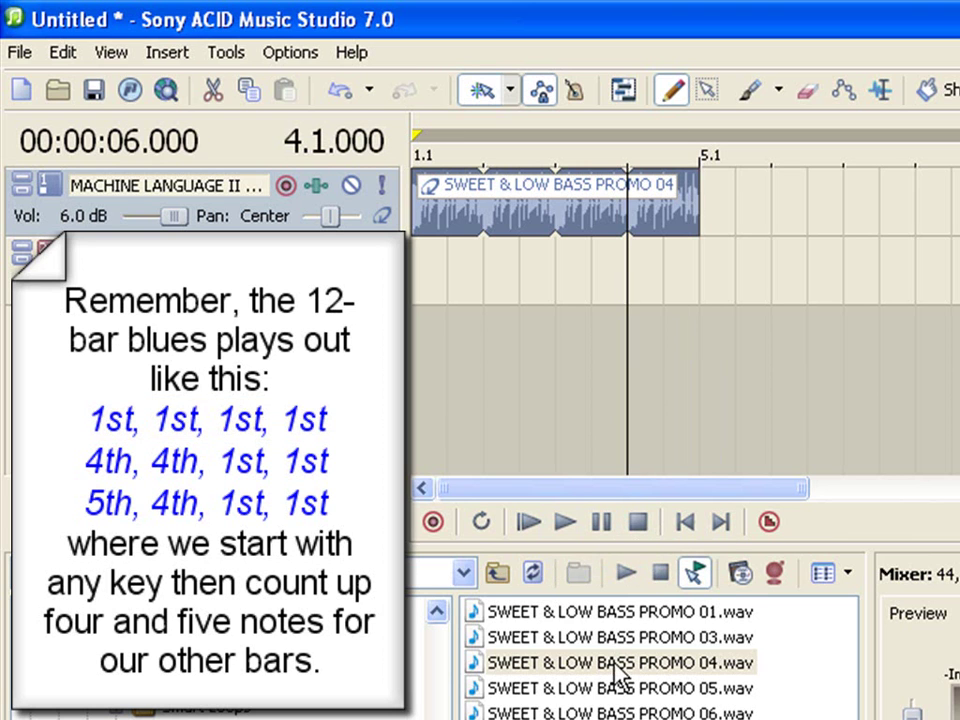
Step: Add a two-bar PROMO 04 clip on track 2 at bar 5 and one on track 1 near bar 7
{"action": "left_click_drag", "start_coordinate": [617, 675], "coordinate": [711, 300]}
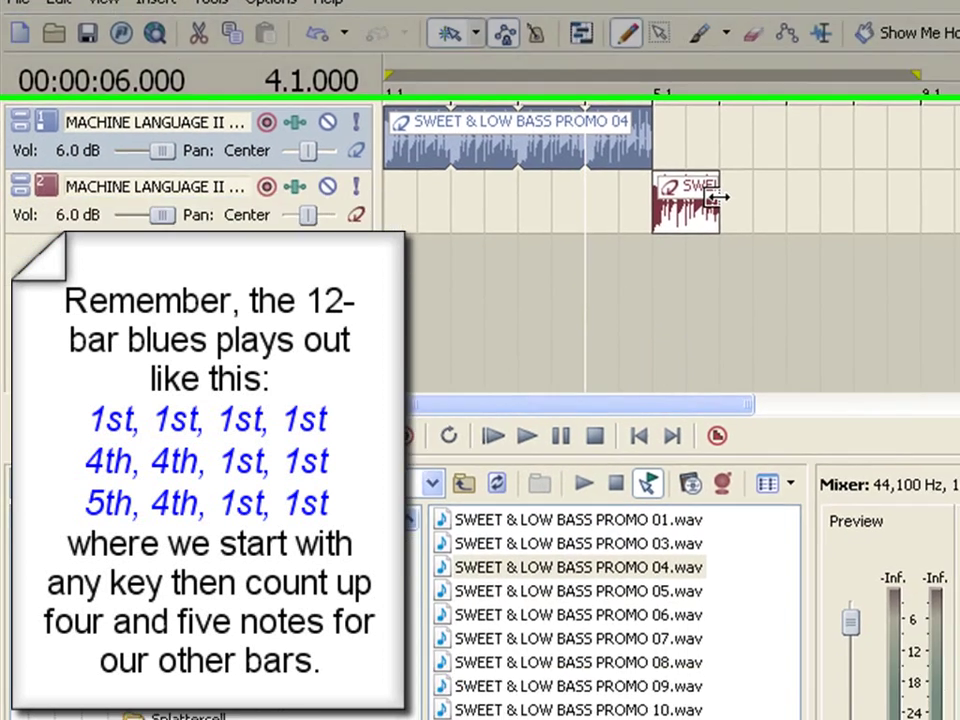
{"action": "left_click_drag", "start_coordinate": [716, 197], "coordinate": [784, 200]}
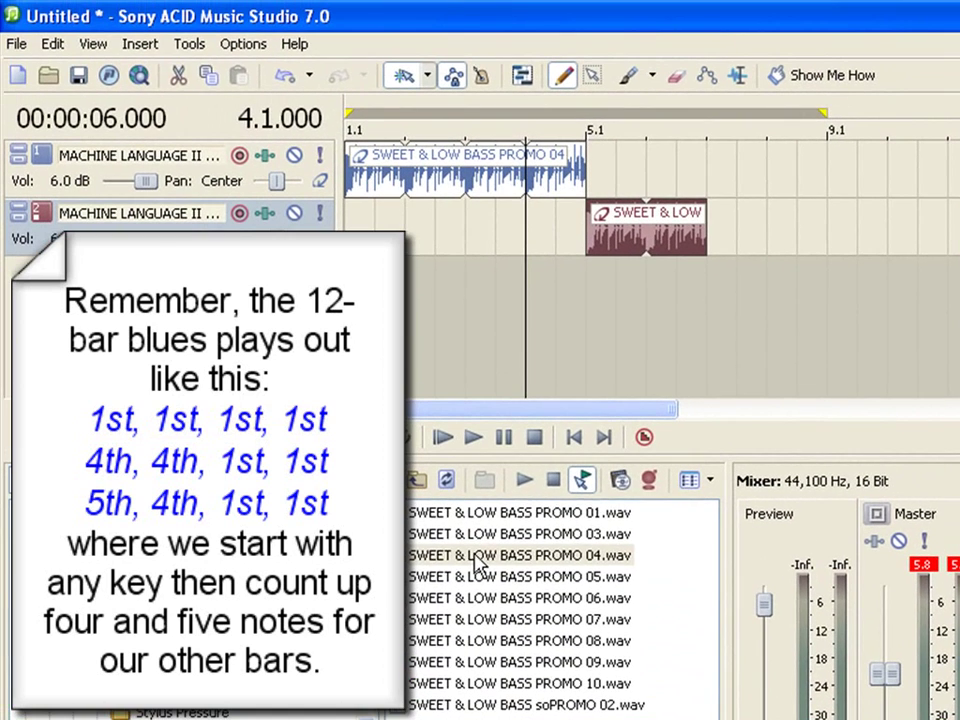
{"action": "left_click_drag", "start_coordinate": [465, 410], "coordinate": [586, 256]}
{"action": "left_click_drag", "start_coordinate": [598, 400], "coordinate": [826, 166]}
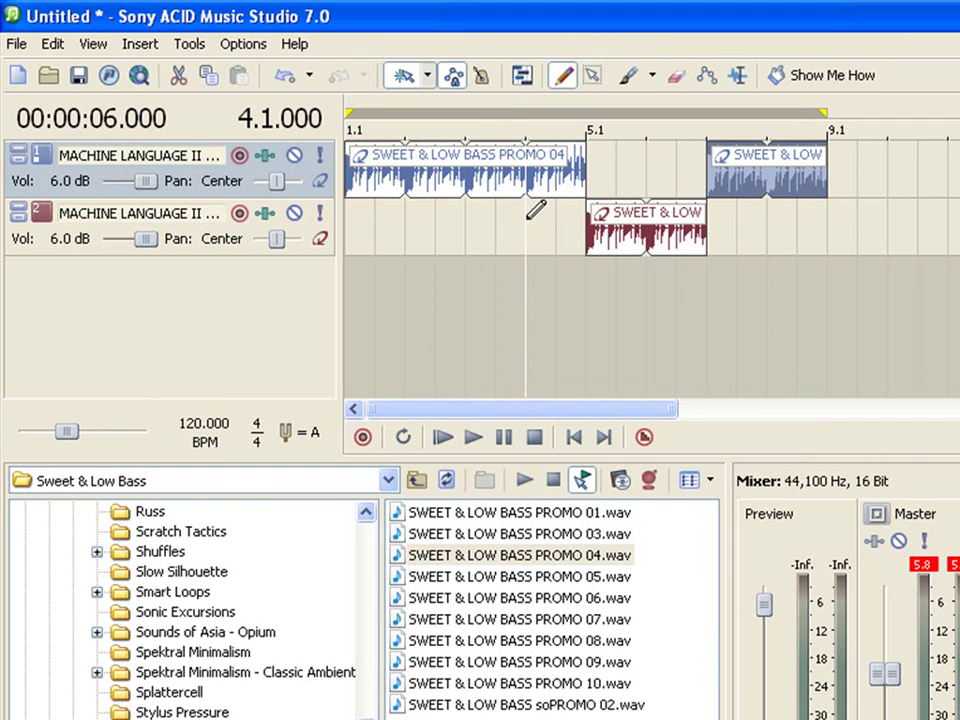
{"action": "left_click", "coordinate": [474, 440]}
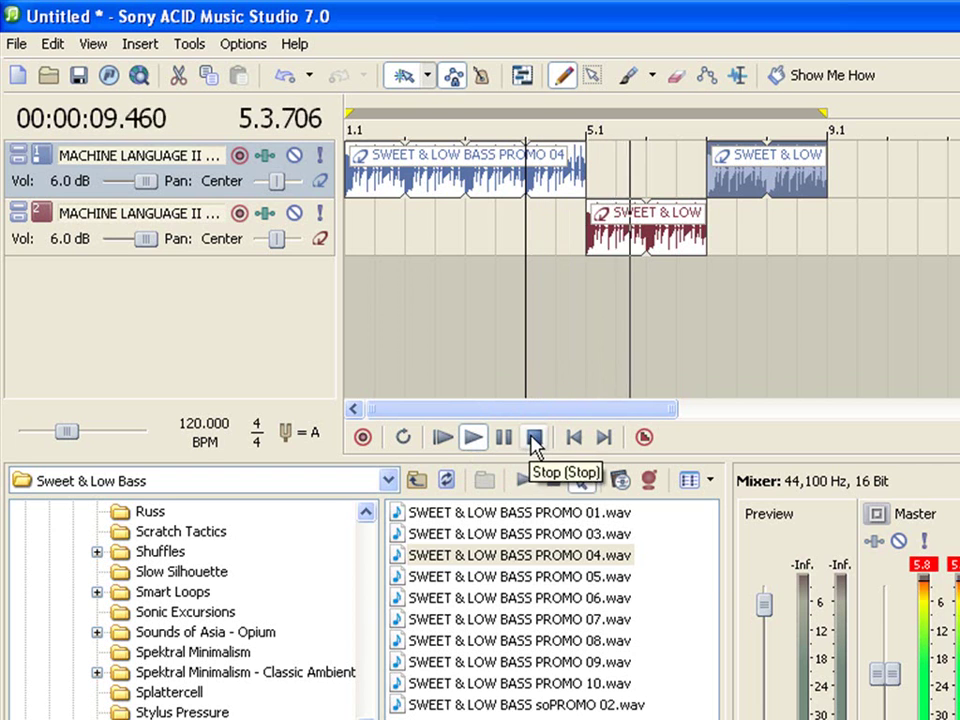
{"action": "left_click", "coordinate": [533, 440]}
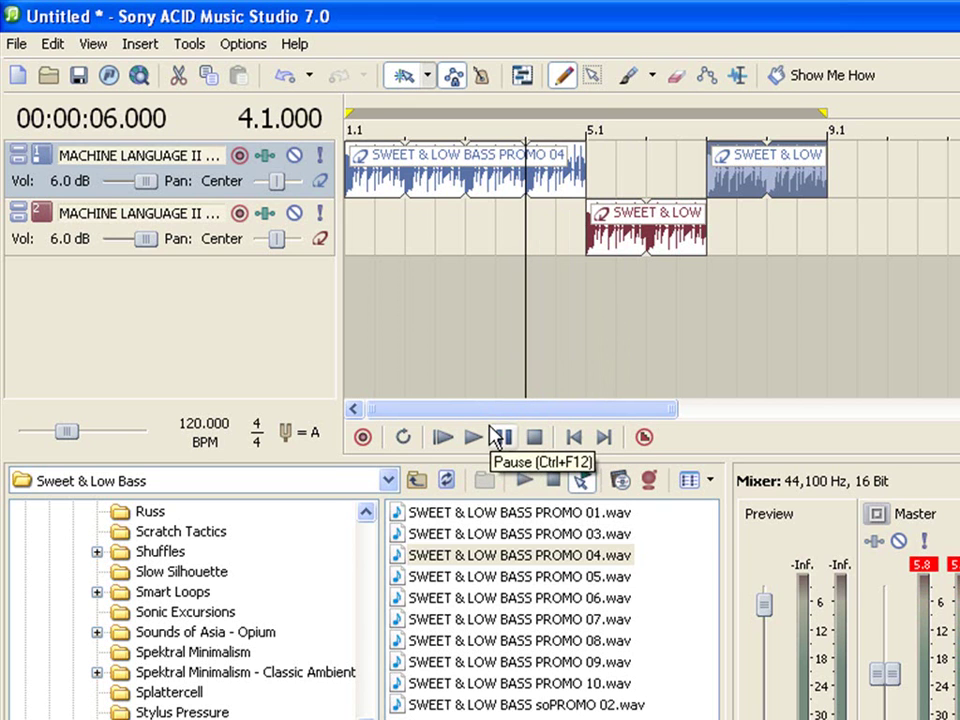
Step: Add PROMO 04 clips on track 2 at and after bar 9, and on track 1 after bar 11
{"action": "left_click_drag", "start_coordinate": [490, 563], "coordinate": [840, 254]}
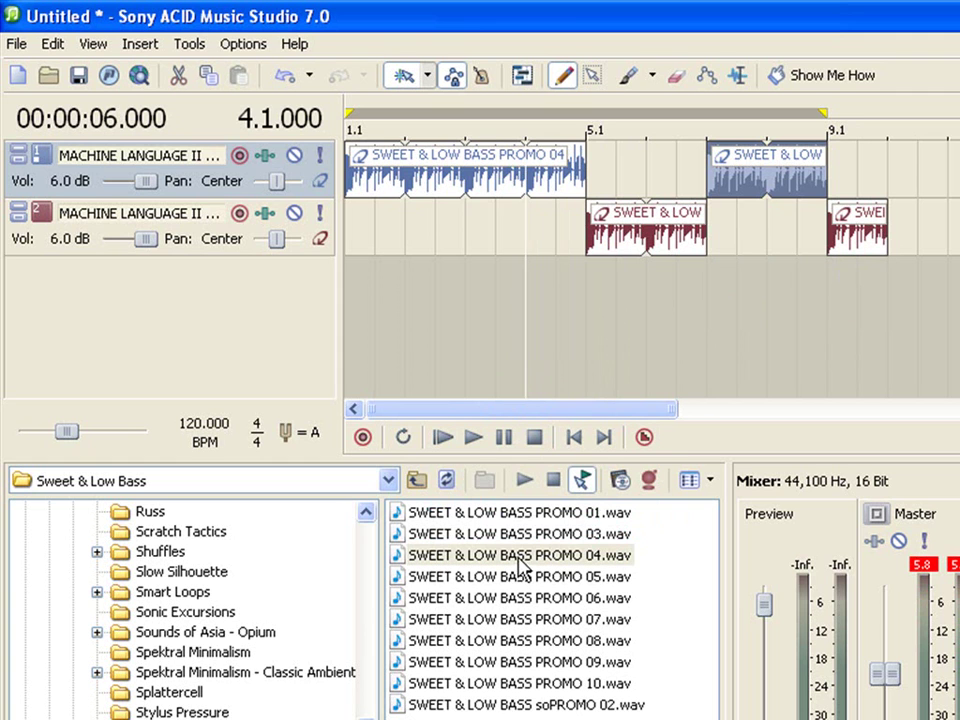
{"action": "left_click_drag", "start_coordinate": [520, 565], "coordinate": [892, 247]}
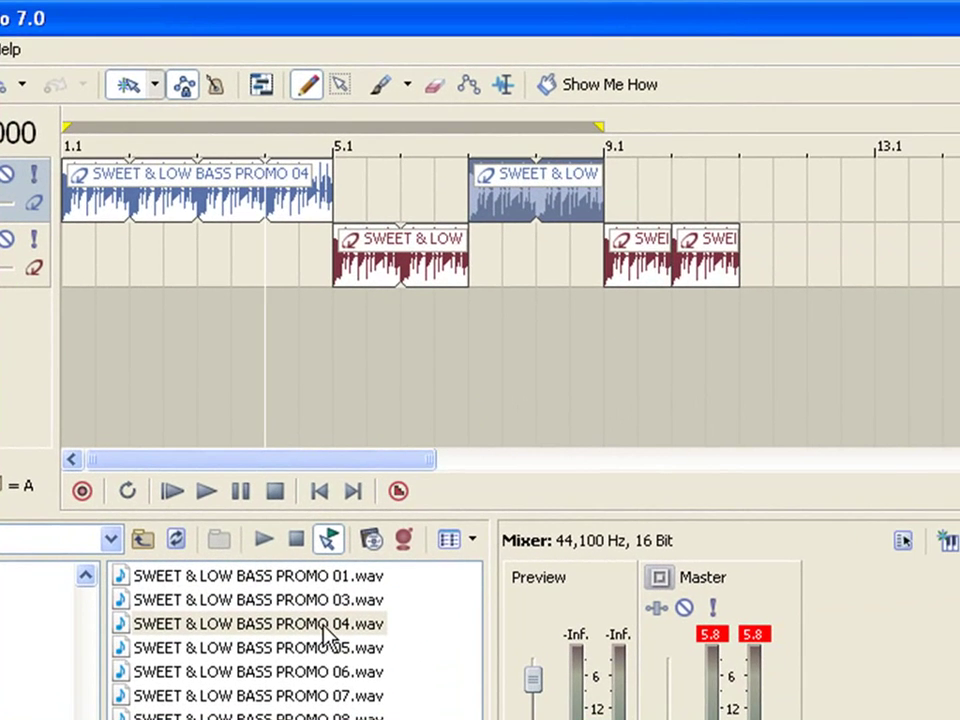
{"action": "left_click_drag", "start_coordinate": [324, 628], "coordinate": [866, 193]}
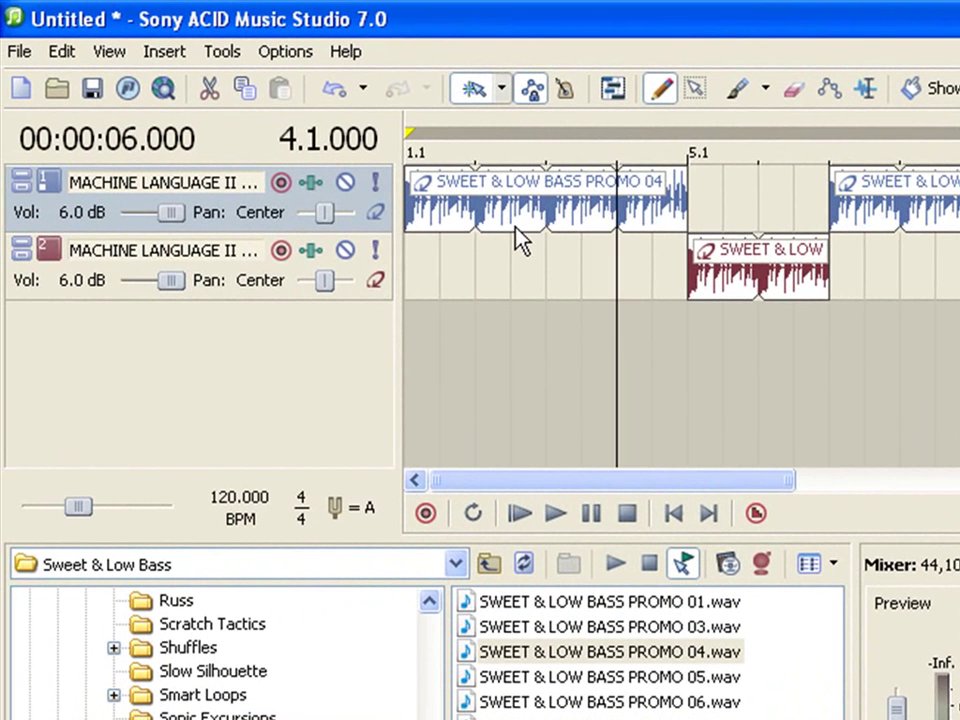
{"action": "left_click", "coordinate": [521, 228]}
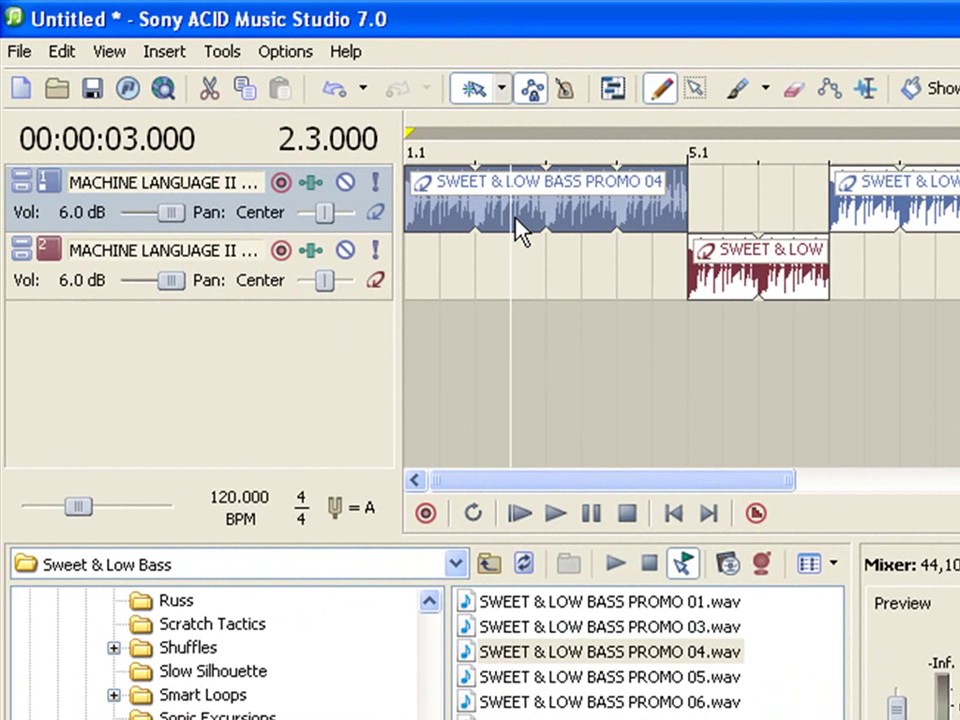
Step: Pitch the opening track-1 bass clip down to -2 (G)
{"action": "key", "text": "KP_Add"}
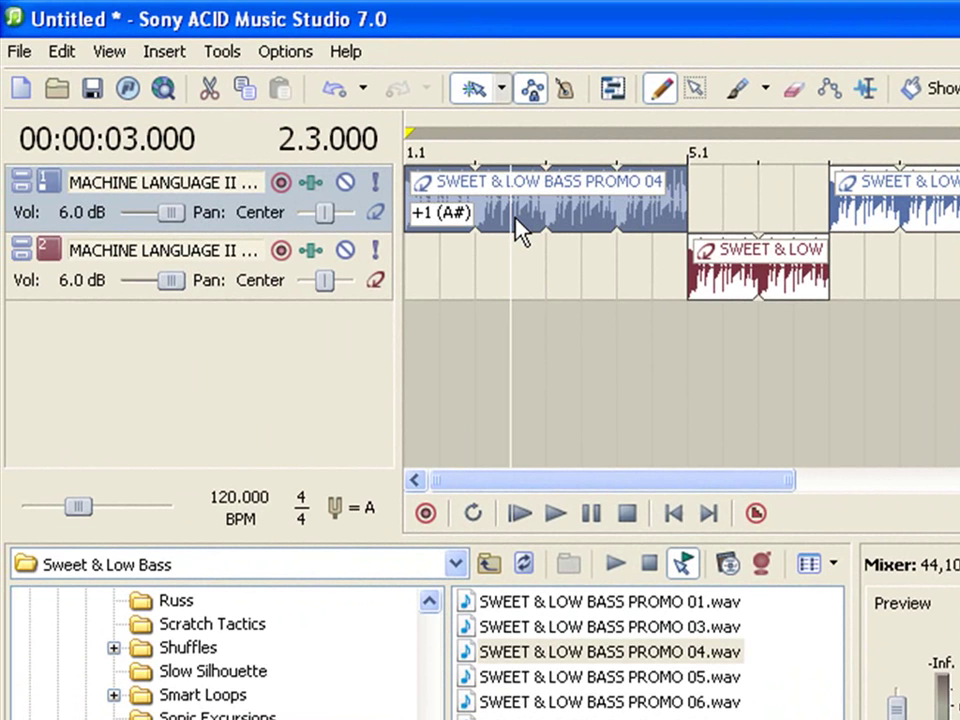
{"action": "key", "text": "KP_Add"}
{"action": "key", "text": "KP_Subtract"}
{"action": "key", "text": "KP_Subtract"}
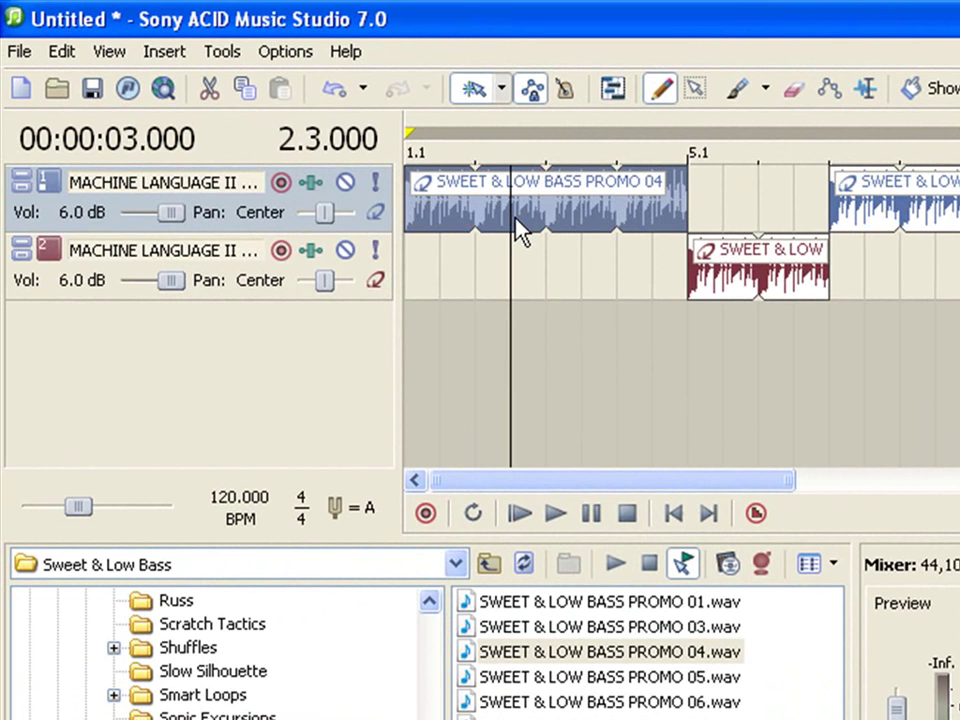
{"action": "key", "text": "KP_Subtract"}
{"action": "key", "text": "KP_Subtract"}
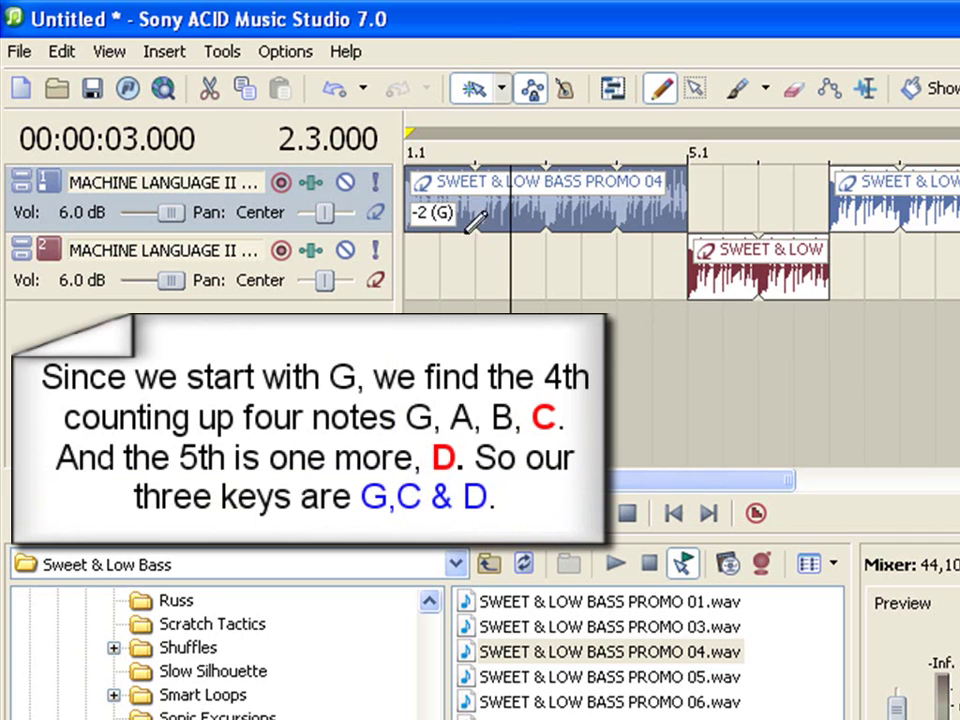
Step: Raise the red track-2 clip at bar 5 to +3 (C) and play the song
{"action": "left_click", "coordinate": [712, 285]}
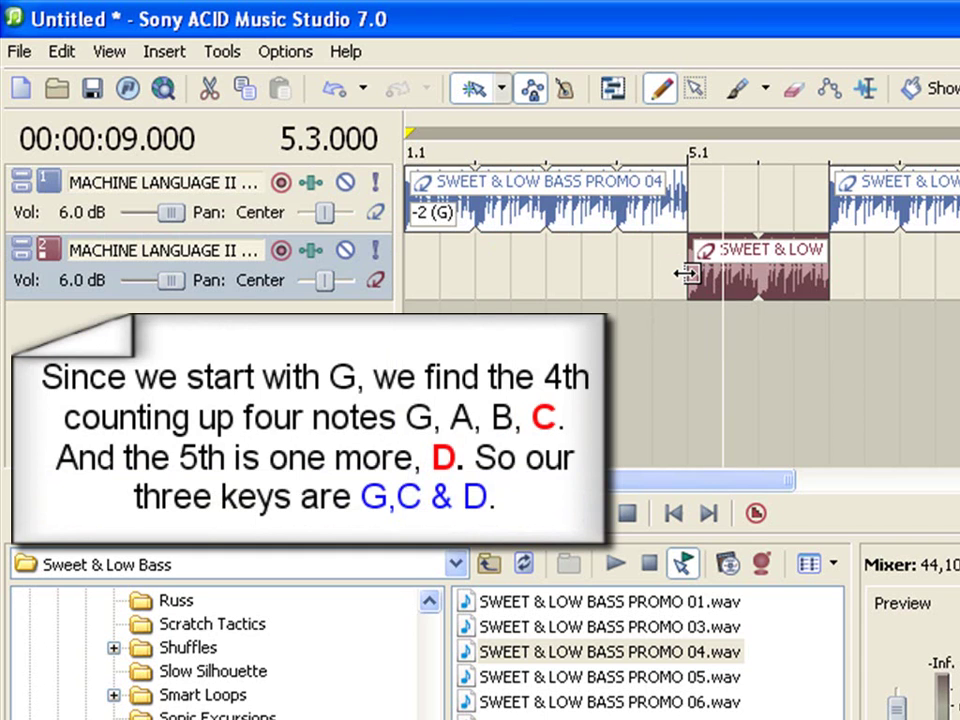
{"action": "key", "text": "equal"}
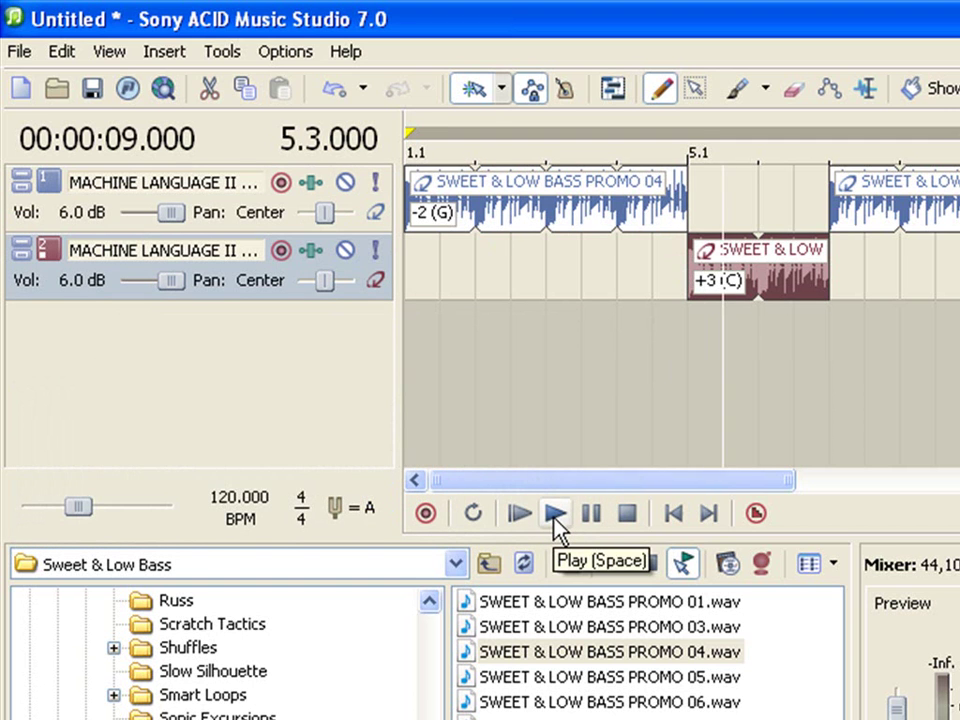
{"action": "left_click", "coordinate": [523, 515]}
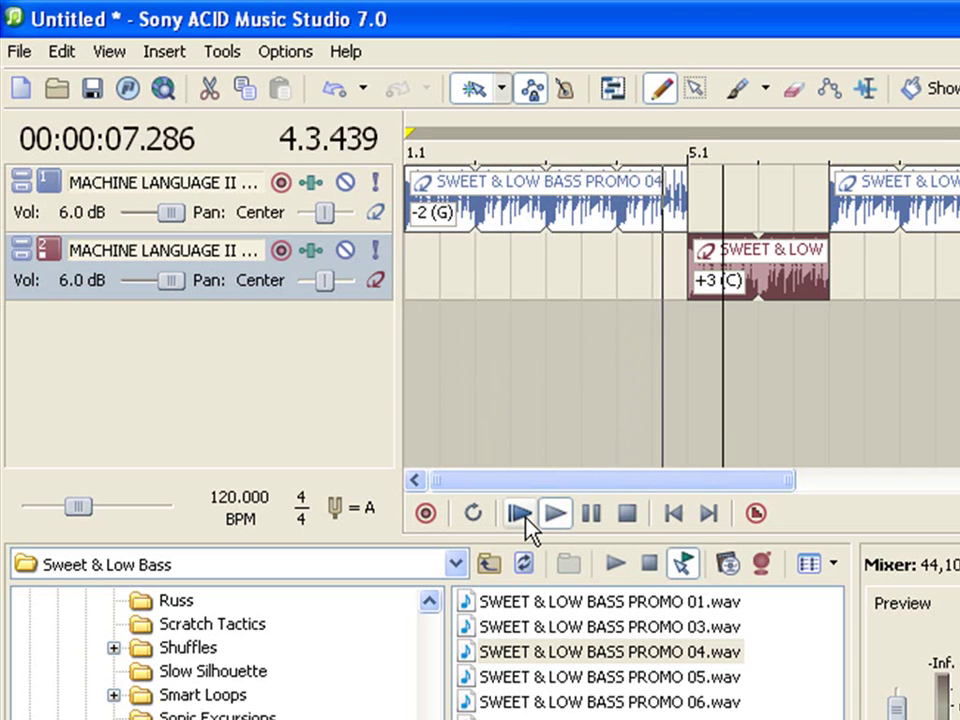
Step: Set the middle and last track-1 bass clips to -2 (G)
{"action": "left_click", "coordinate": [628, 523]}
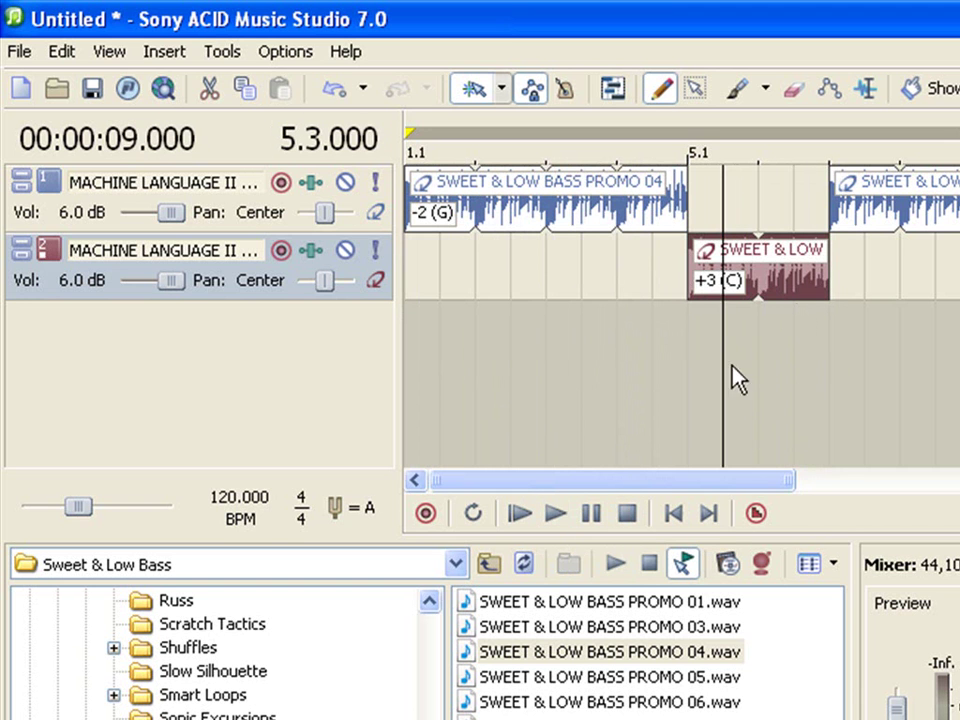
{"action": "left_click", "coordinate": [862, 226]}
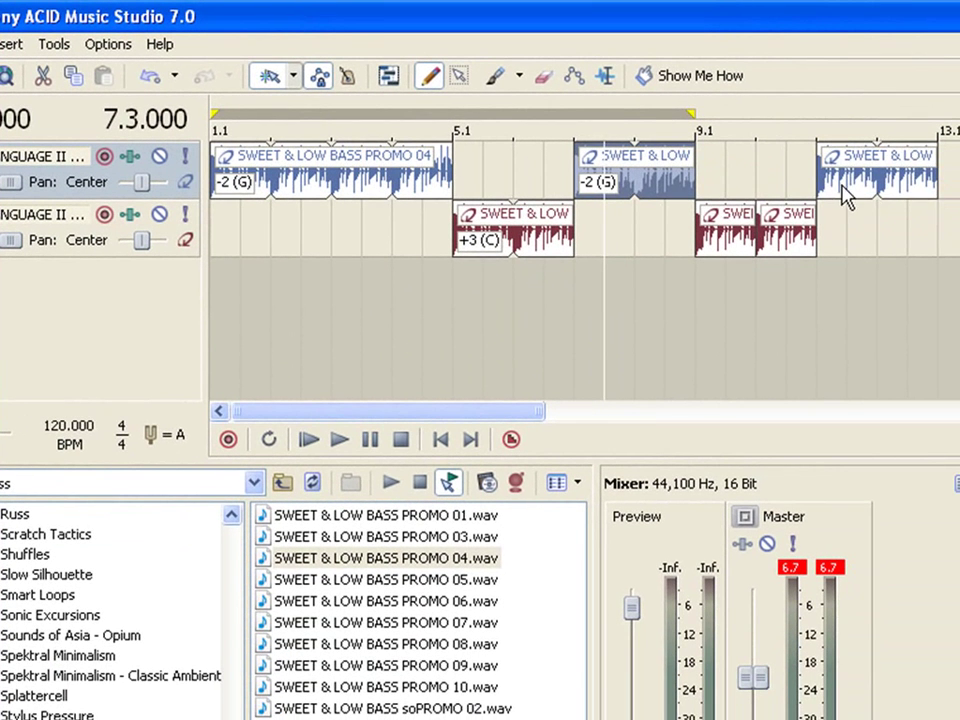
{"action": "left_click", "coordinate": [845, 196]}
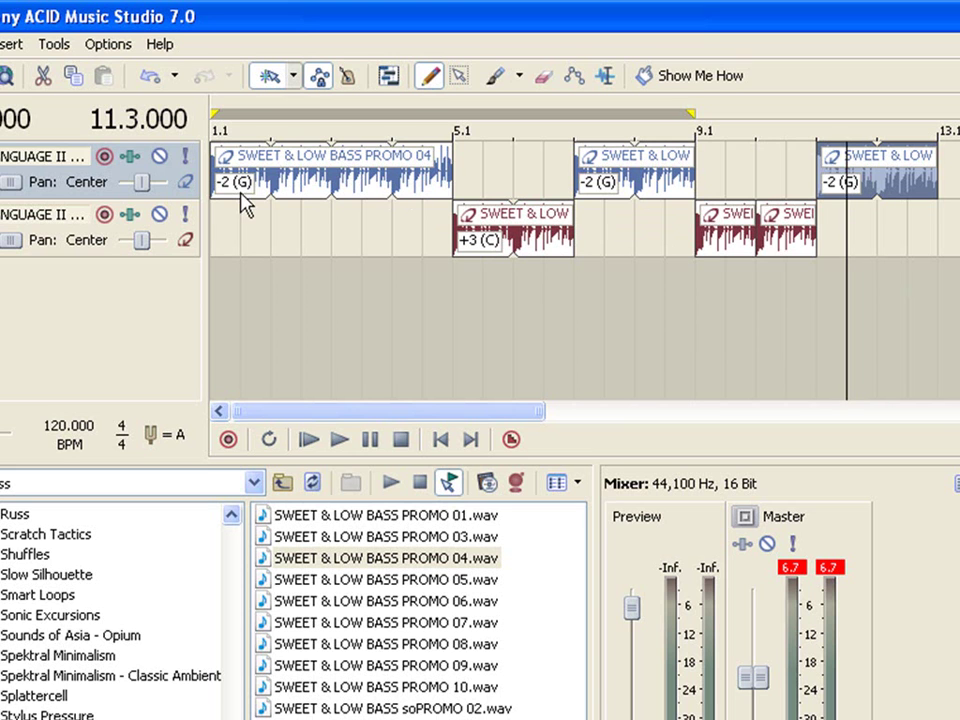
Step: Raise the bar-9 track-2 clip to +5 (D) and the following clip to +3 (C)
{"action": "left_click", "coordinate": [733, 253]}
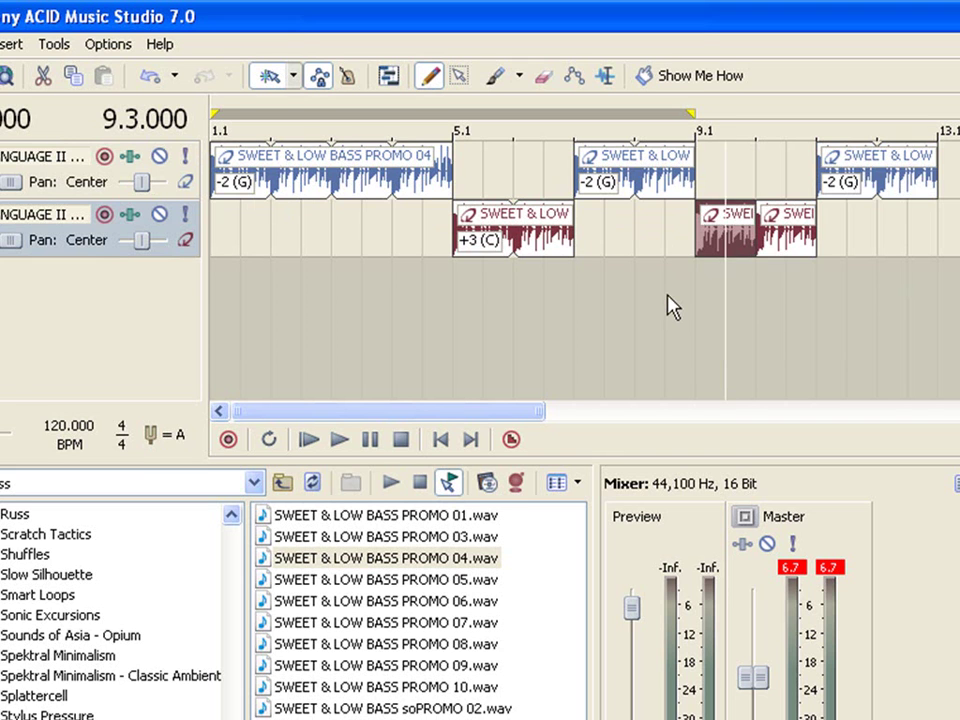
{"action": "key", "text": "equal"}
{"action": "key", "text": "equal"}
{"action": "key", "text": "equal"}
{"action": "key", "text": "equal"}
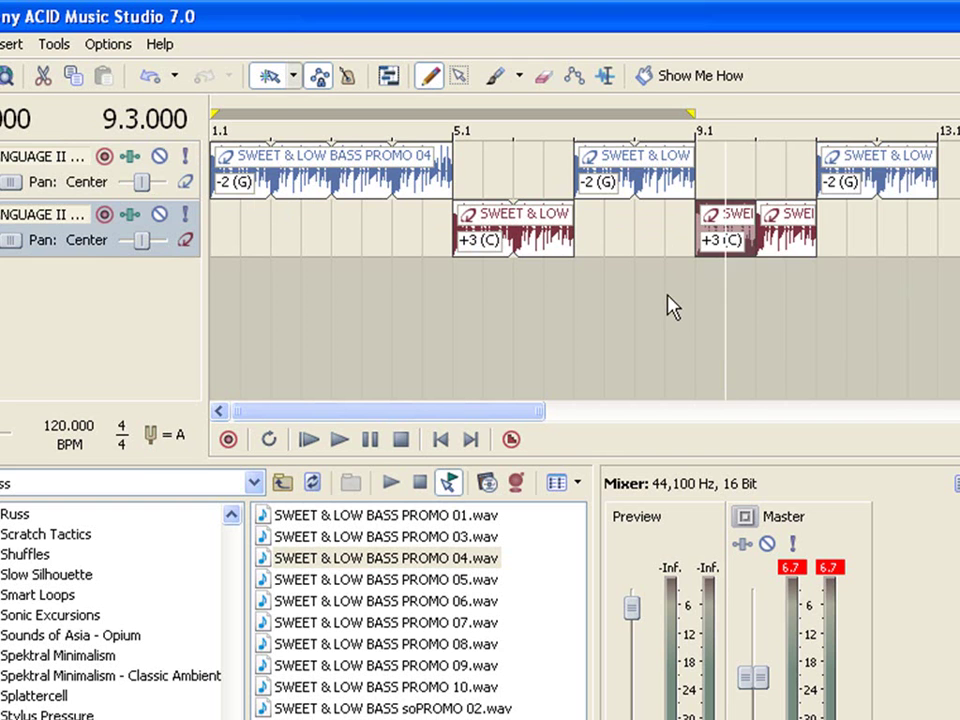
{"action": "key", "text": "equal"}
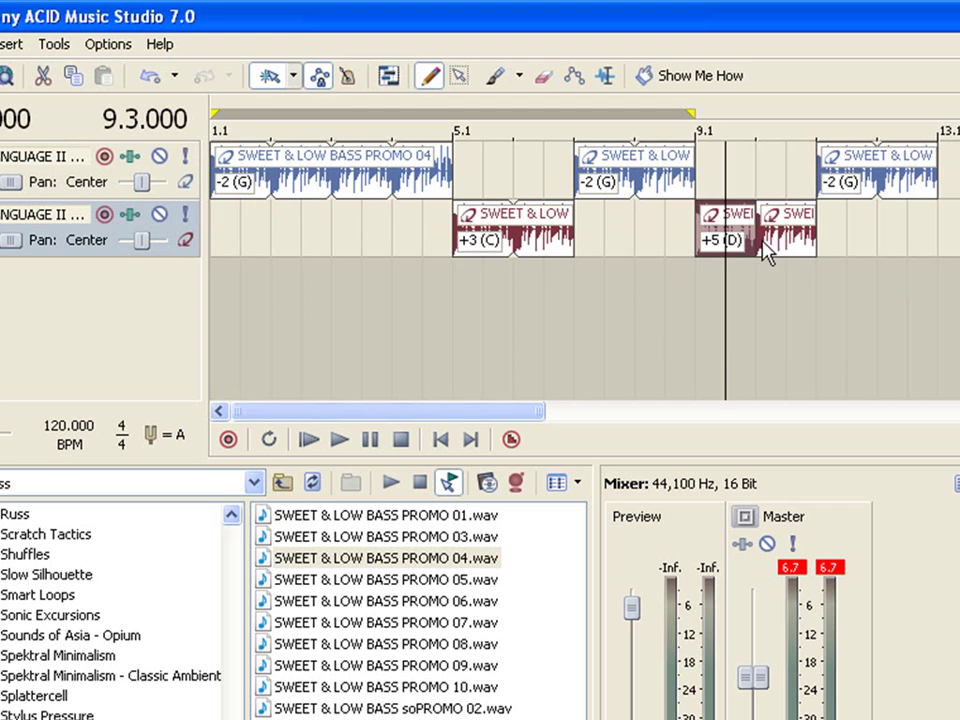
{"action": "left_click", "coordinate": [775, 242]}
{"action": "key", "text": "equal"}
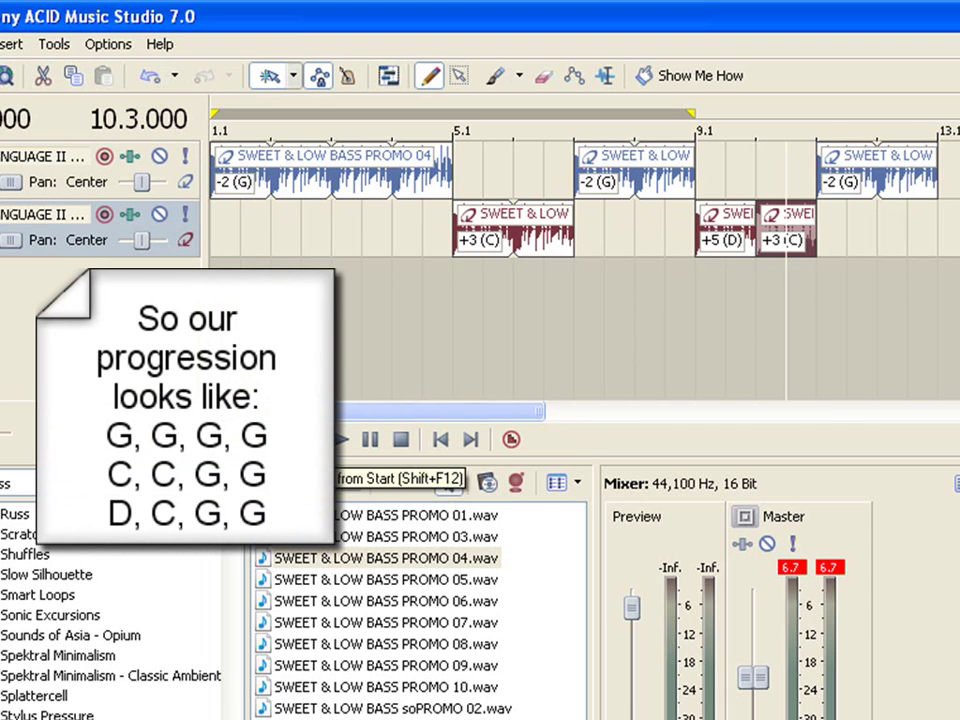
Step: Play the full 12-bar G–C–D bass progression from the start
{"action": "left_click", "coordinate": [310, 440]}
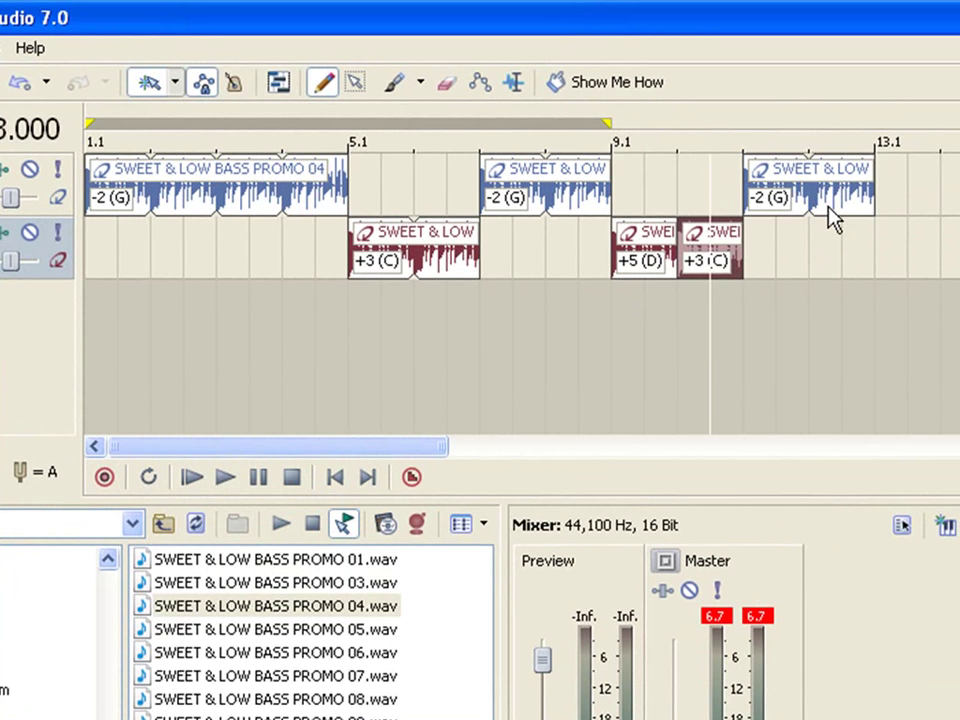
Step: Trim the last G clip to end at bar 12, add a one-bar SWEET & LOW BASS PROMO 08 clip ending at bar 13, and play it back
{"action": "left_click_drag", "start_coordinate": [866, 195], "coordinate": [808, 190]}
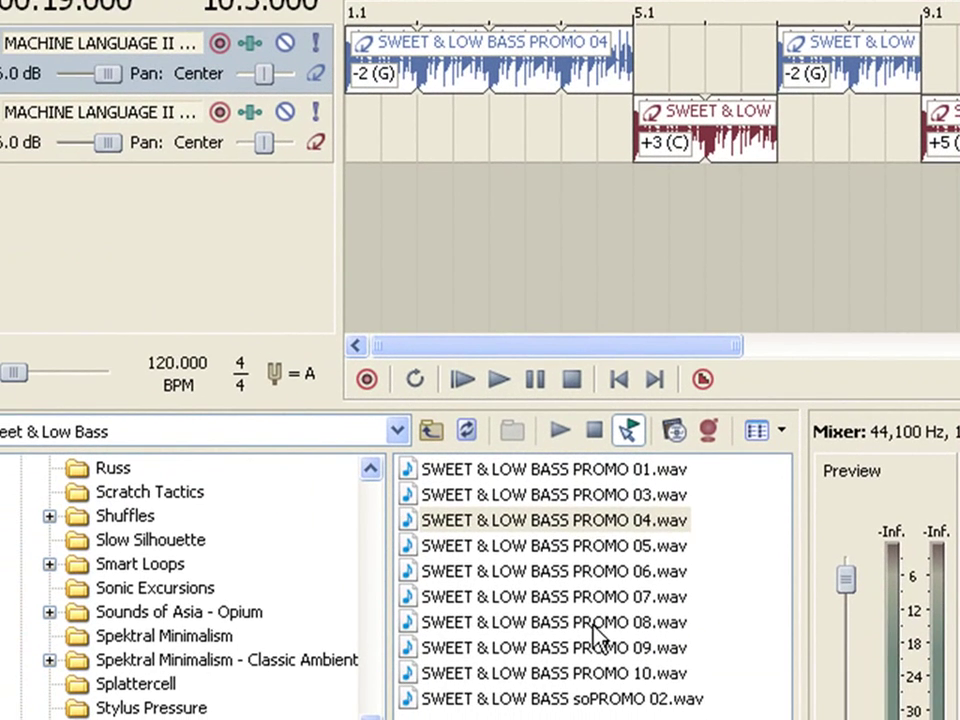
{"action": "left_click", "coordinate": [597, 630]}
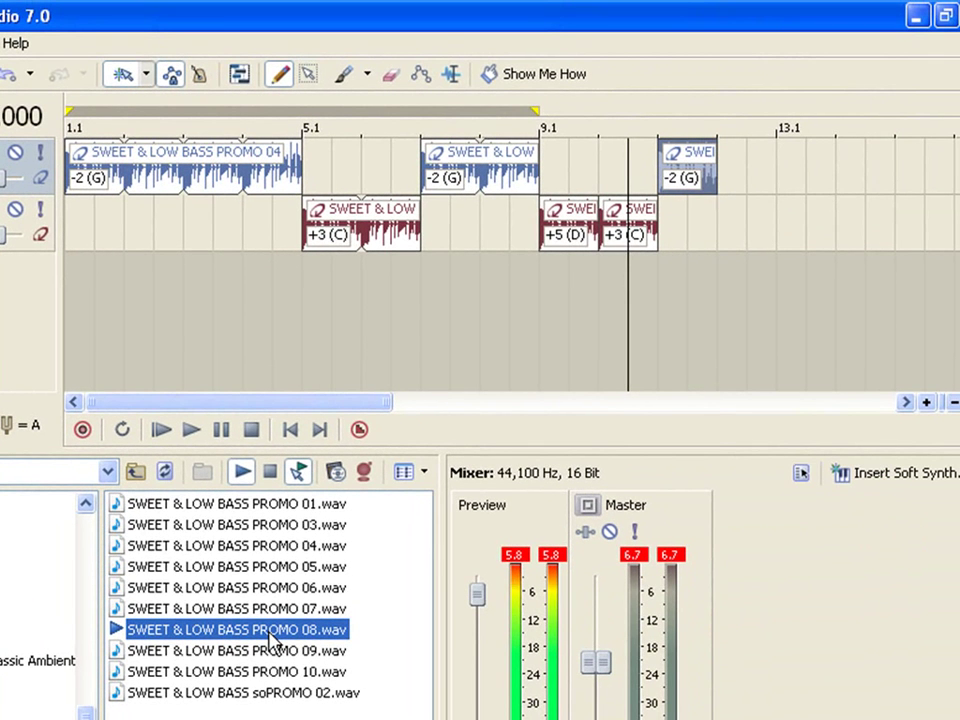
{"action": "left_click_drag", "start_coordinate": [537, 634], "coordinate": [563, 547]}
{"action": "left_click_drag", "start_coordinate": [350, 560], "coordinate": [718, 186]}
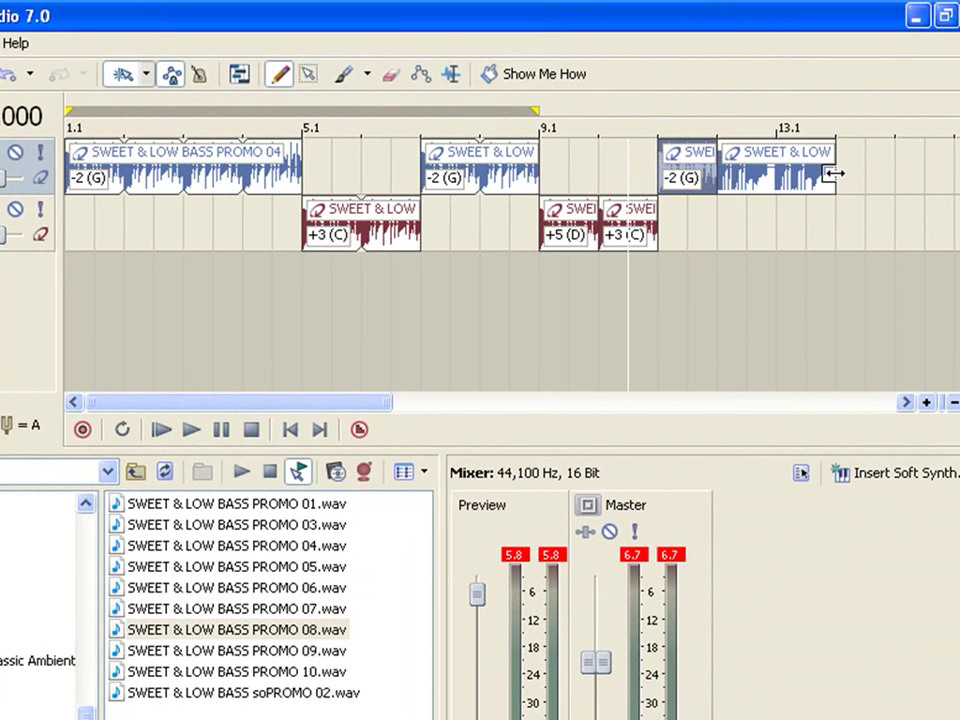
{"action": "left_click_drag", "start_coordinate": [834, 174], "coordinate": [776, 174]}
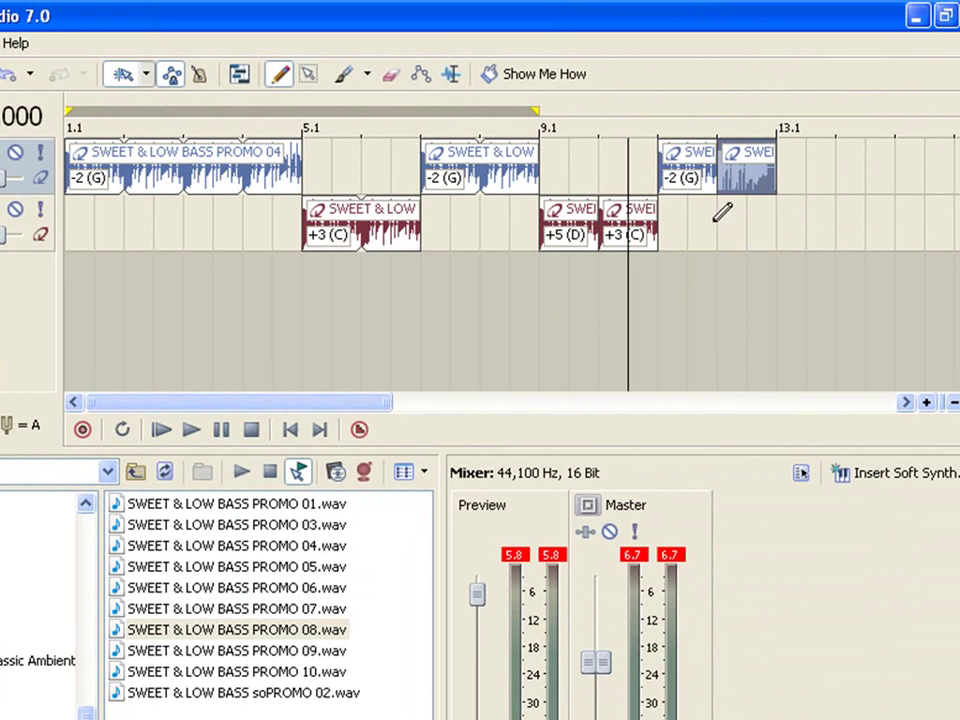
{"action": "left_click", "coordinate": [191, 430]}
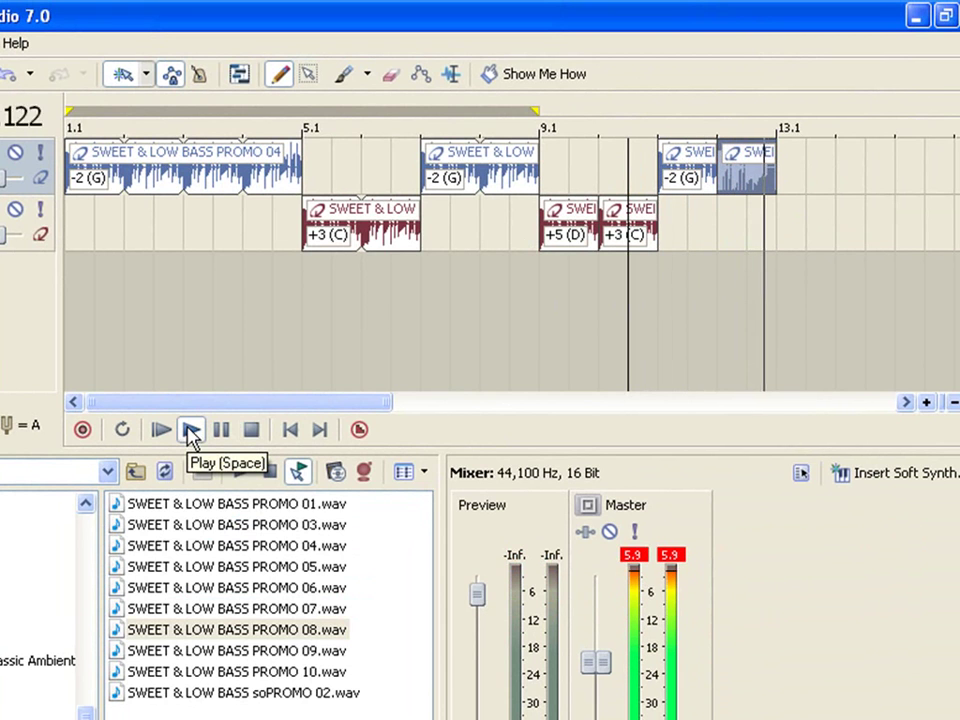
{"action": "left_click", "coordinate": [251, 430]}
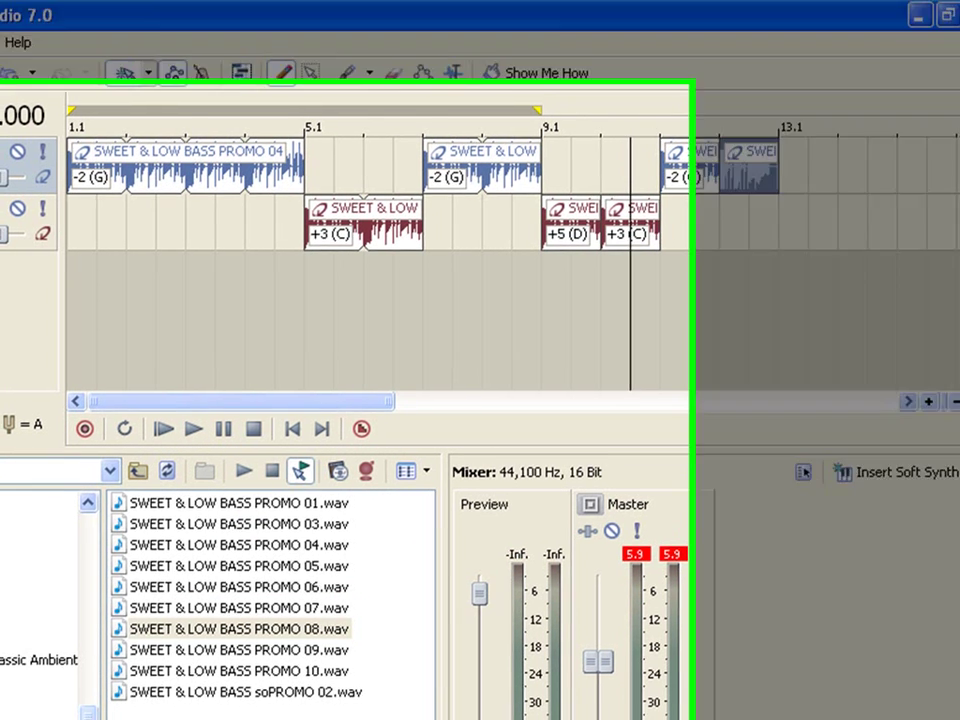
Step: Drop ELECTRONIC POINT-BLANK PROMO 03.wav in as track 3 spanning bars 1–12, then play from the start
{"action": "left_click", "coordinate": [264, 553]}
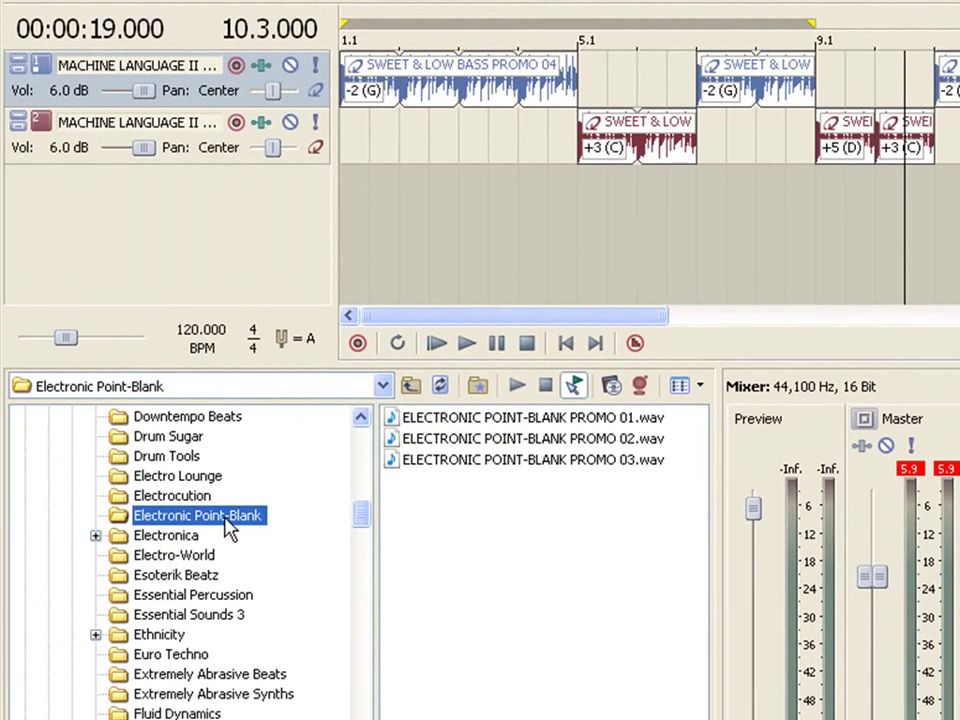
{"action": "left_click", "coordinate": [442, 466]}
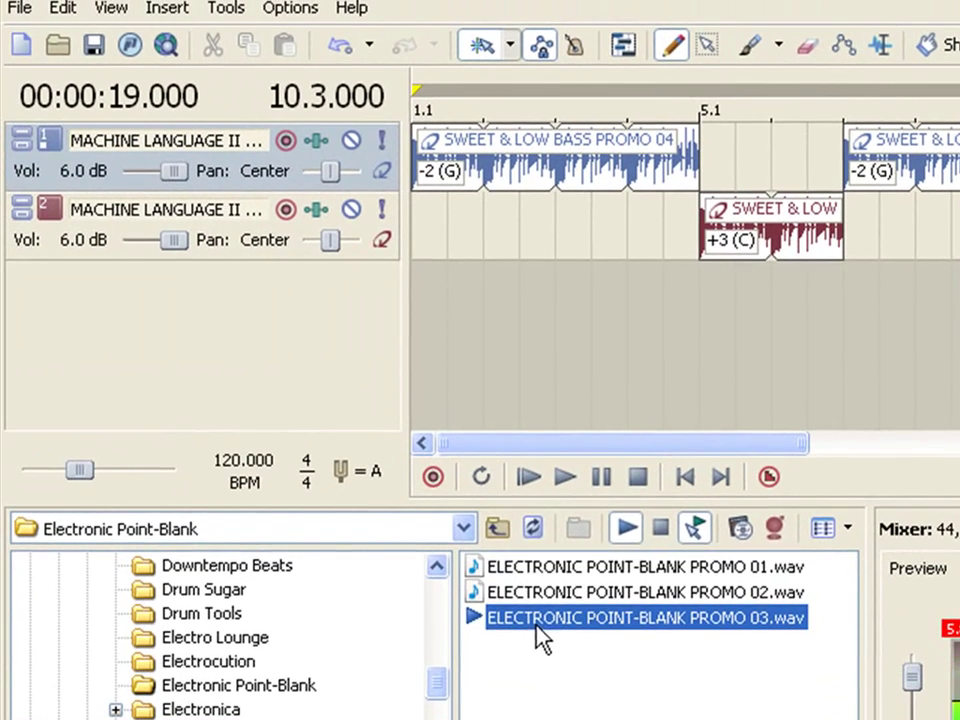
{"action": "left_click_drag", "start_coordinate": [443, 467], "coordinate": [402, 302]}
{"action": "left_click_drag", "start_coordinate": [486, 427], "coordinate": [959, 318]}
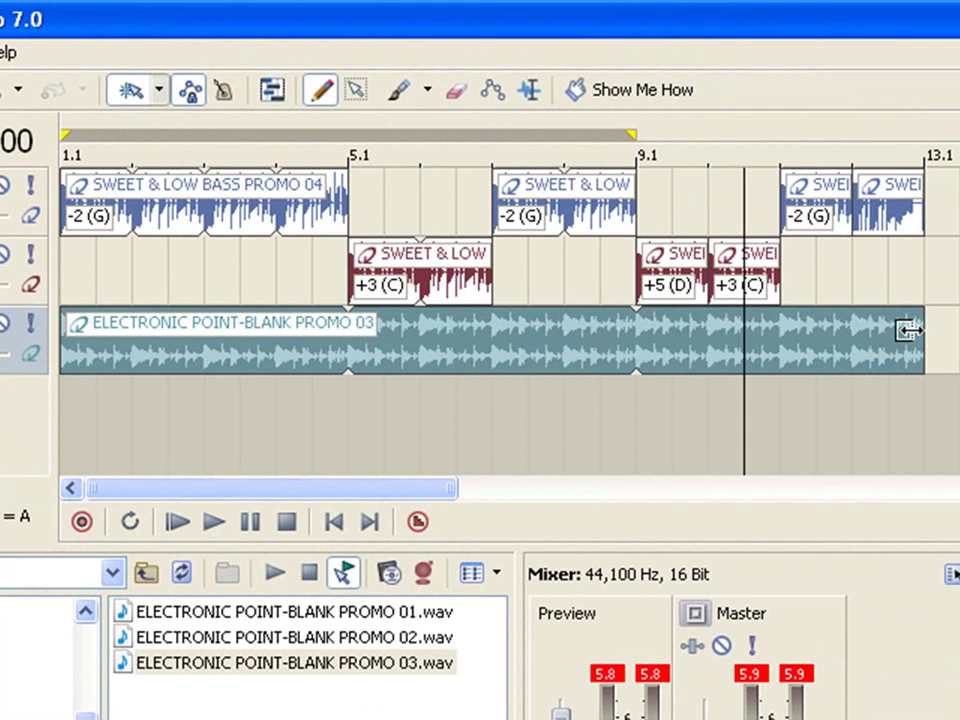
{"action": "left_click", "coordinate": [176, 525]}
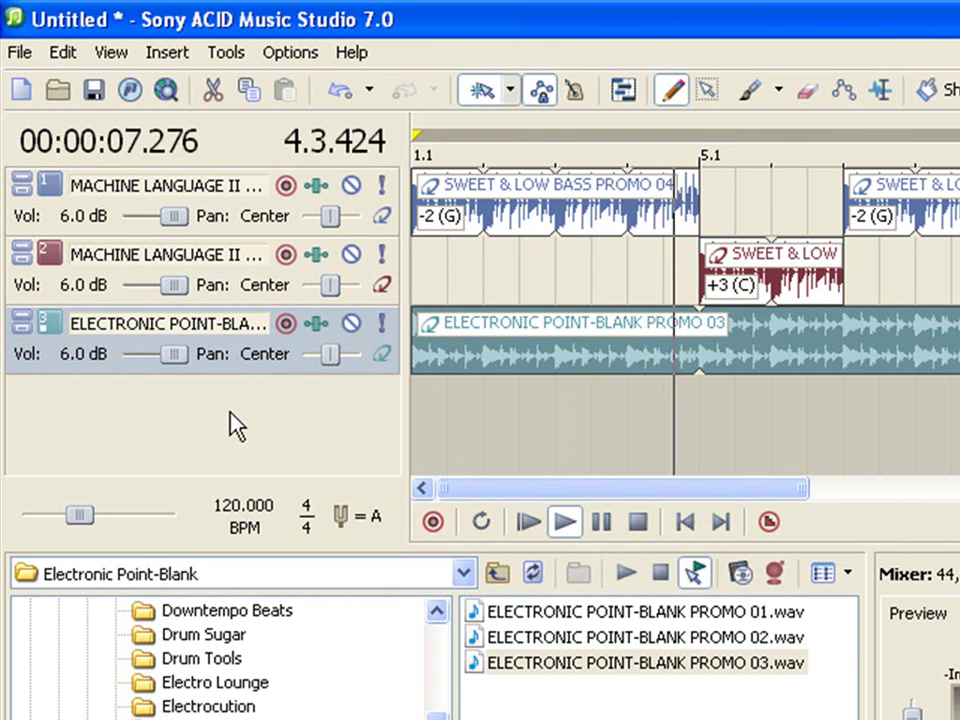
Step: Lower track 3's volume from 6.0 dB to -1.7 dB, then settle it at 0.3 dB
{"action": "left_click_drag", "start_coordinate": [176, 358], "coordinate": [170, 358]}
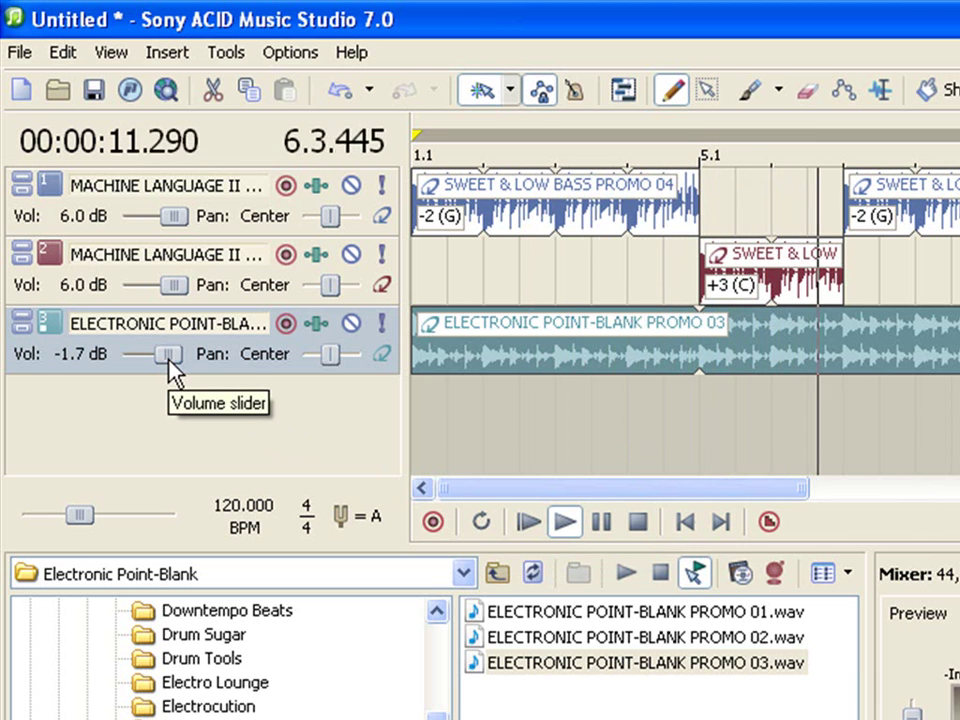
{"action": "left_click_drag", "start_coordinate": [168, 360], "coordinate": [171, 361]}
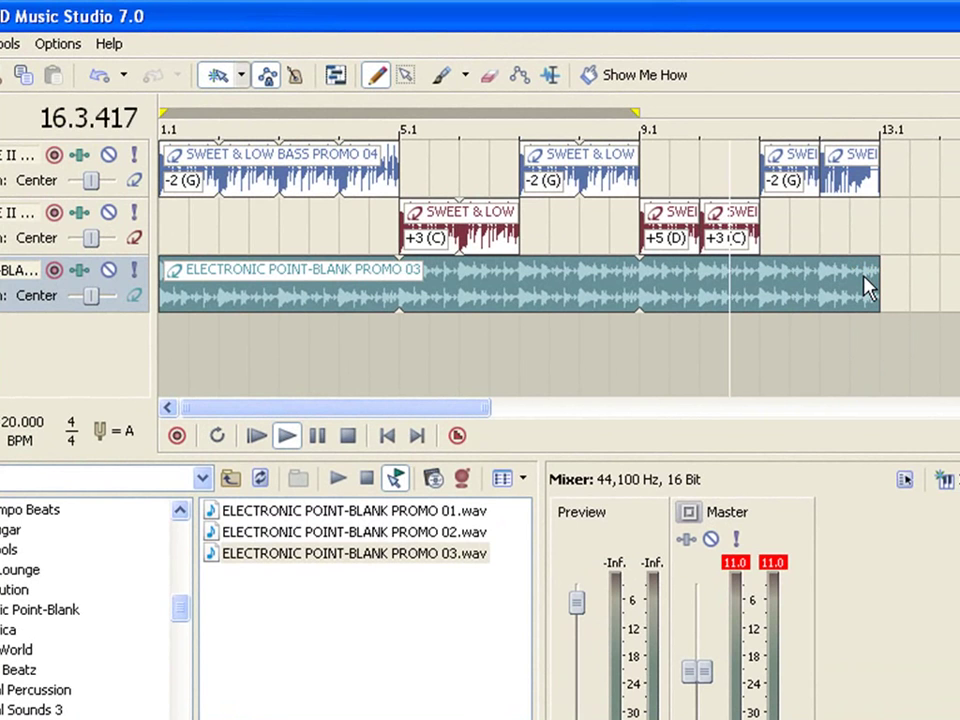
Step: Add a fade-out over the drum clip's last bar and play it back to check
{"action": "left_click", "coordinate": [348, 436]}
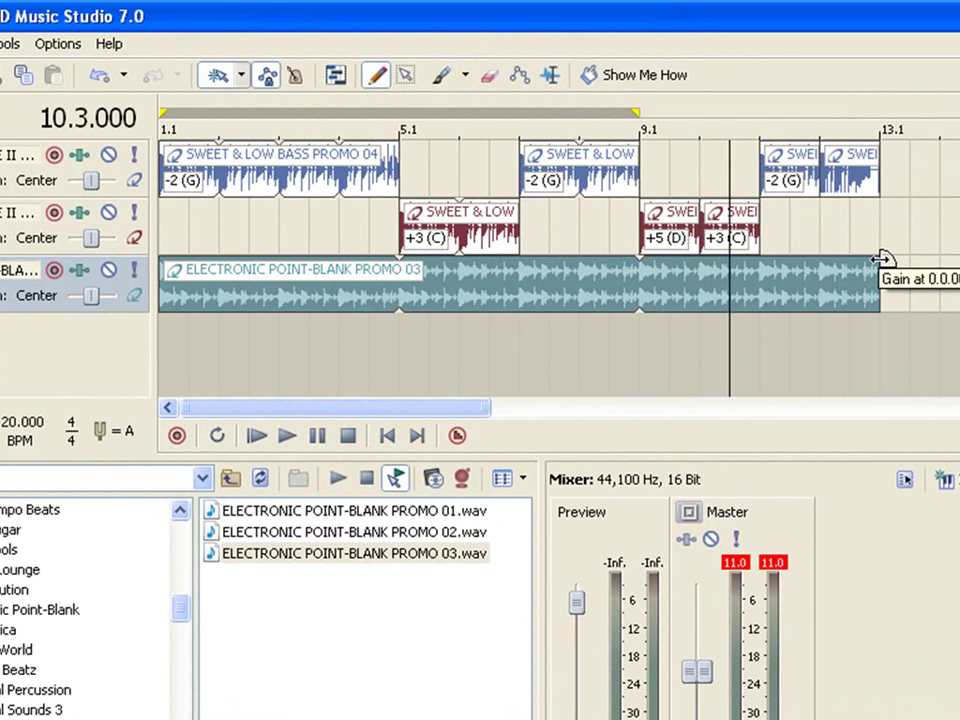
{"action": "left_click_drag", "start_coordinate": [881, 259], "coordinate": [820, 260]}
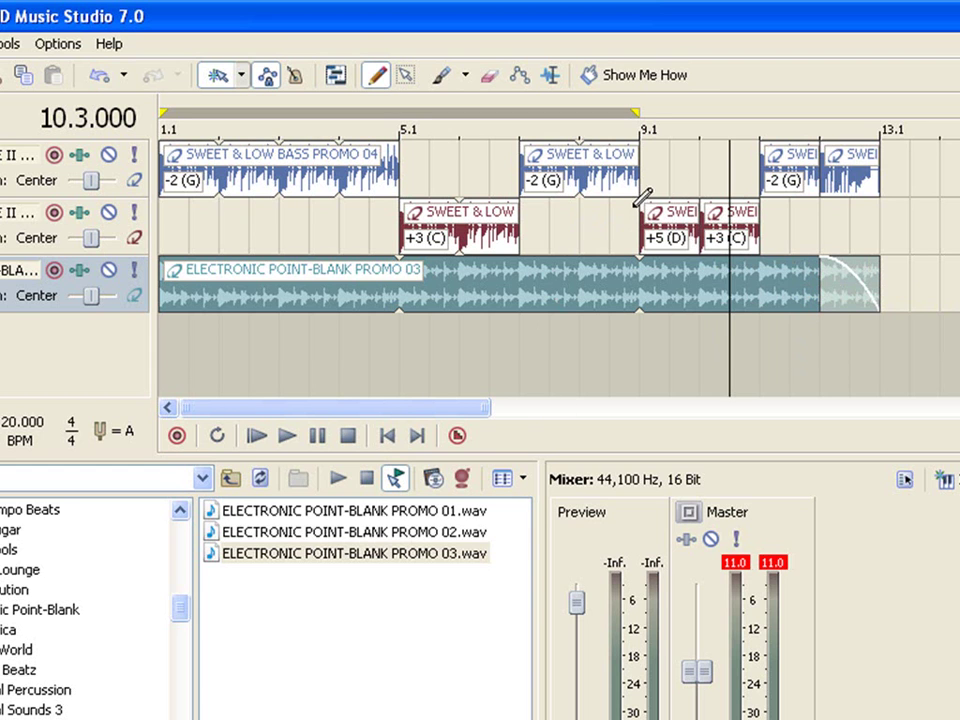
{"action": "left_click", "coordinate": [287, 443]}
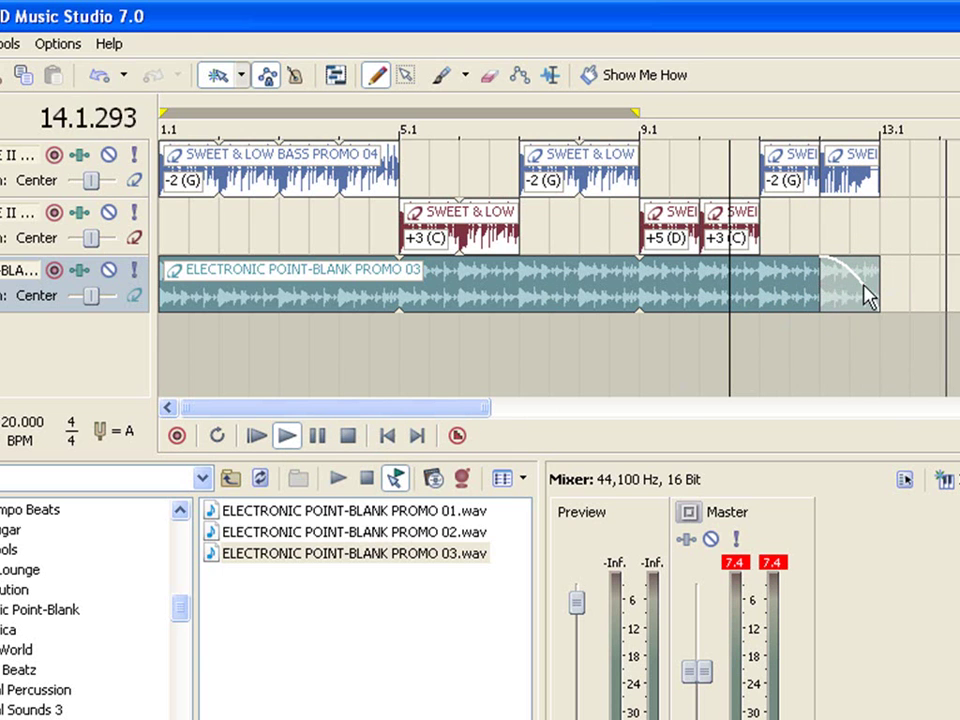
{"action": "left_click", "coordinate": [347, 436]}
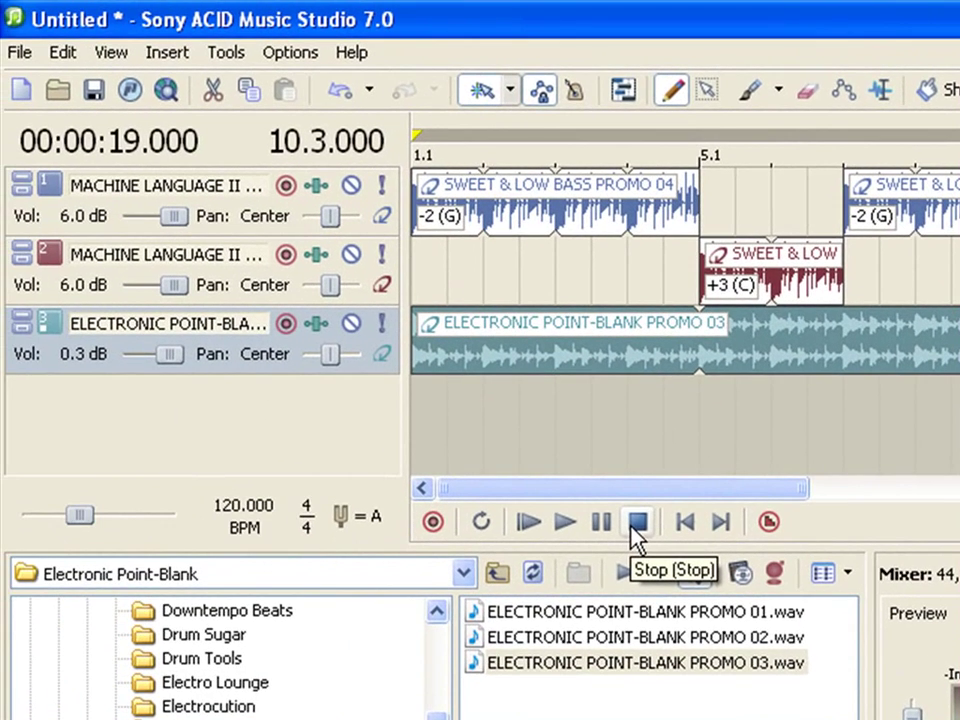
Step: Render the song via Render As to 12bar.wav on the Desktop
{"action": "left_click", "coordinate": [20, 52]}
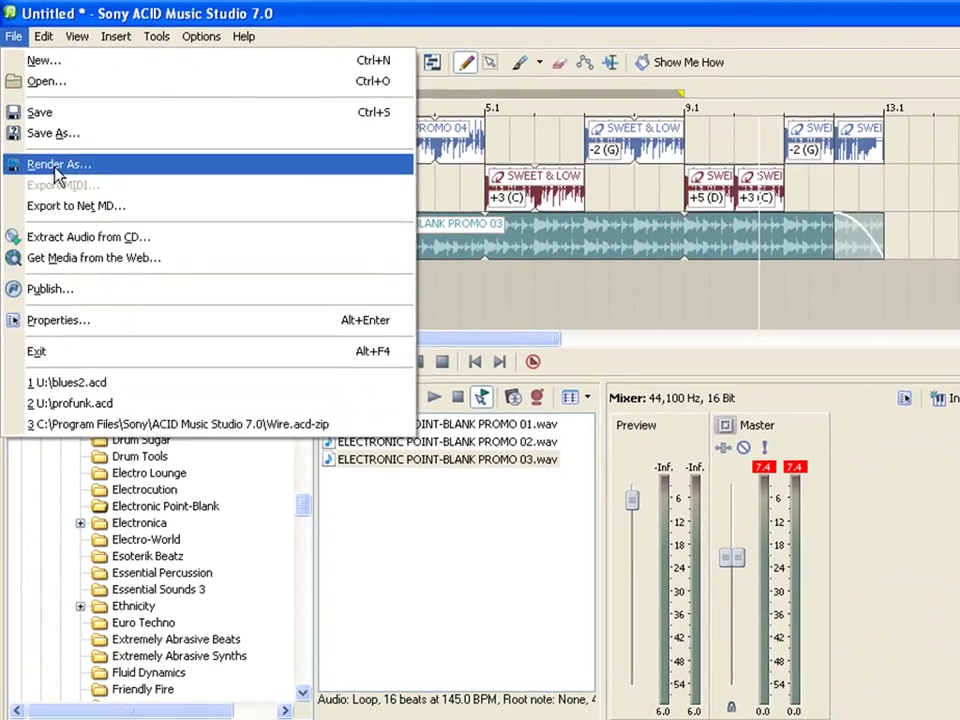
{"action": "left_click", "coordinate": [57, 164]}
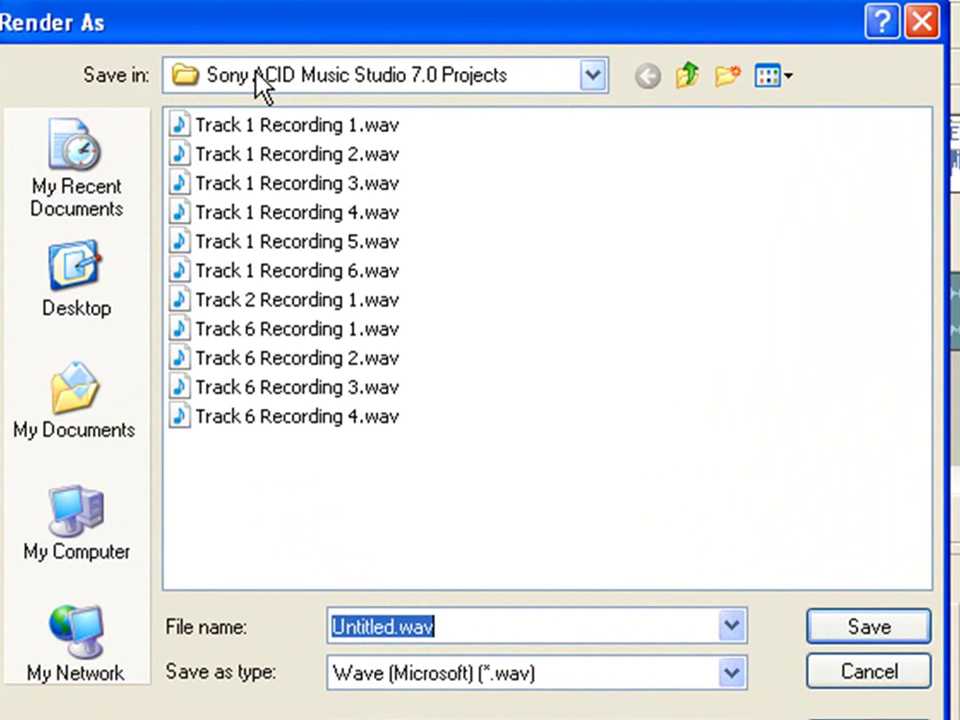
{"action": "left_click", "coordinate": [594, 80]}
{"action": "left_click", "coordinate": [508, 142]}
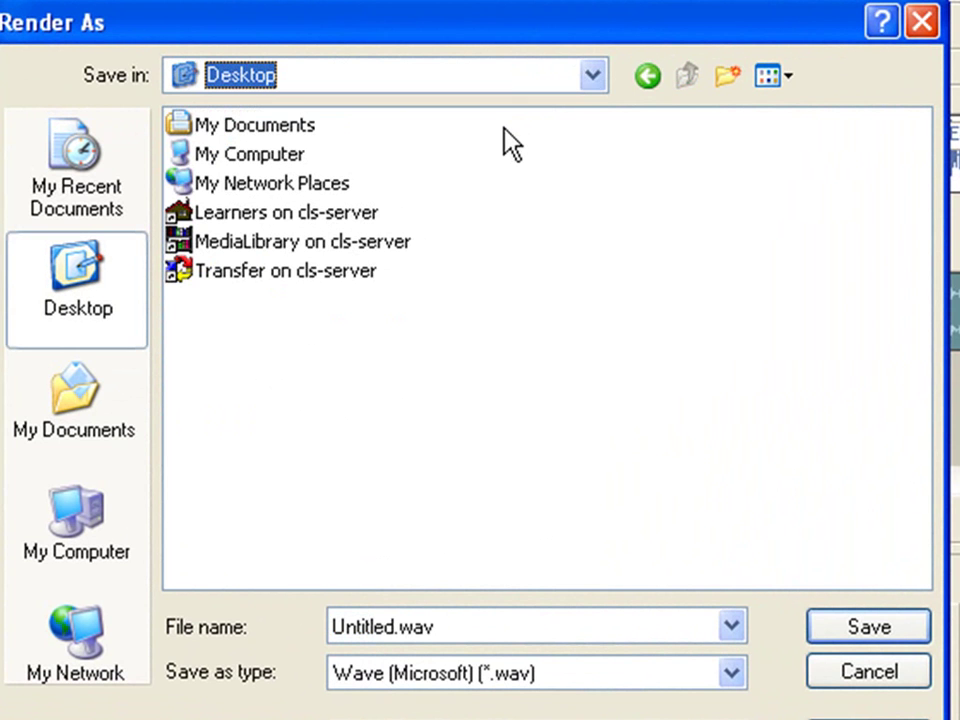
{"action": "double_click", "coordinate": [394, 625]}
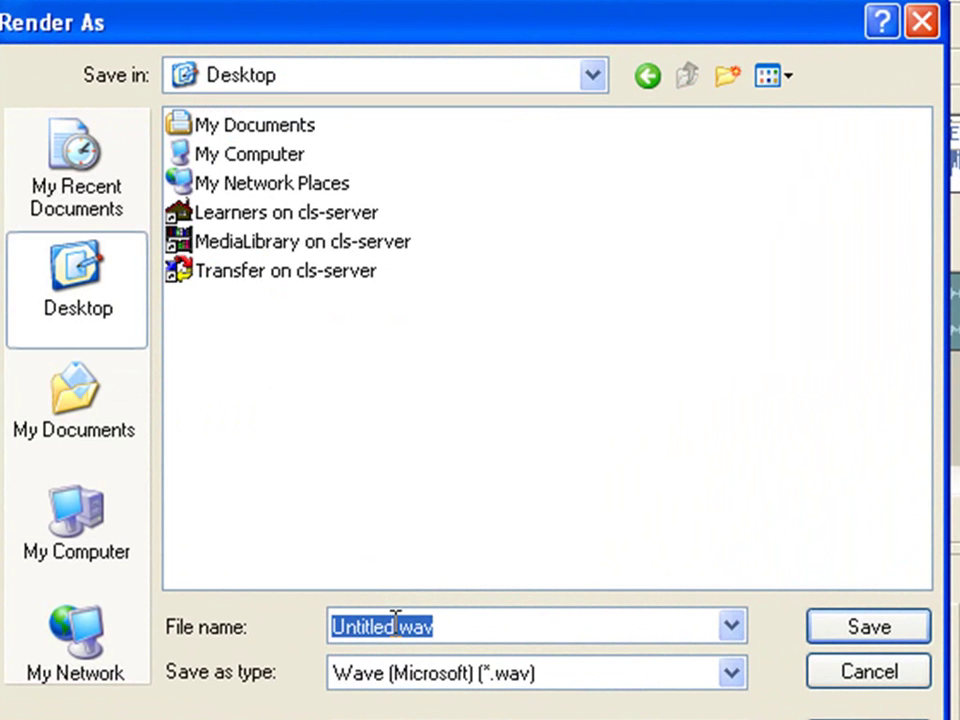
{"action": "left_click_drag", "start_coordinate": [396, 623], "coordinate": [240, 627]}
{"action": "type", "text": "12bar"}
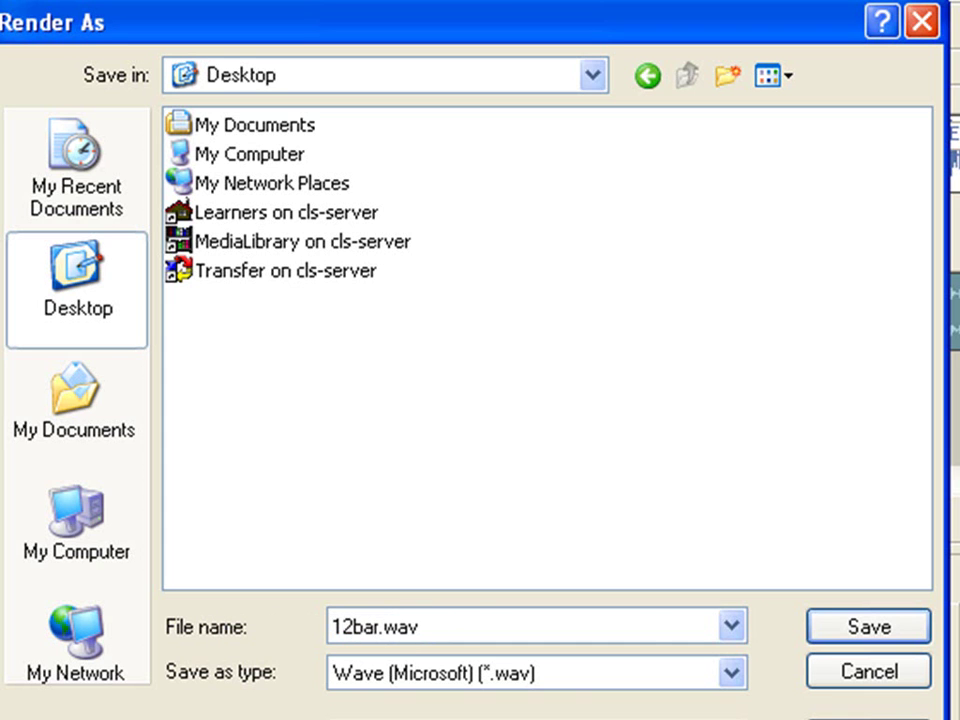
{"action": "left_click", "coordinate": [838, 628]}
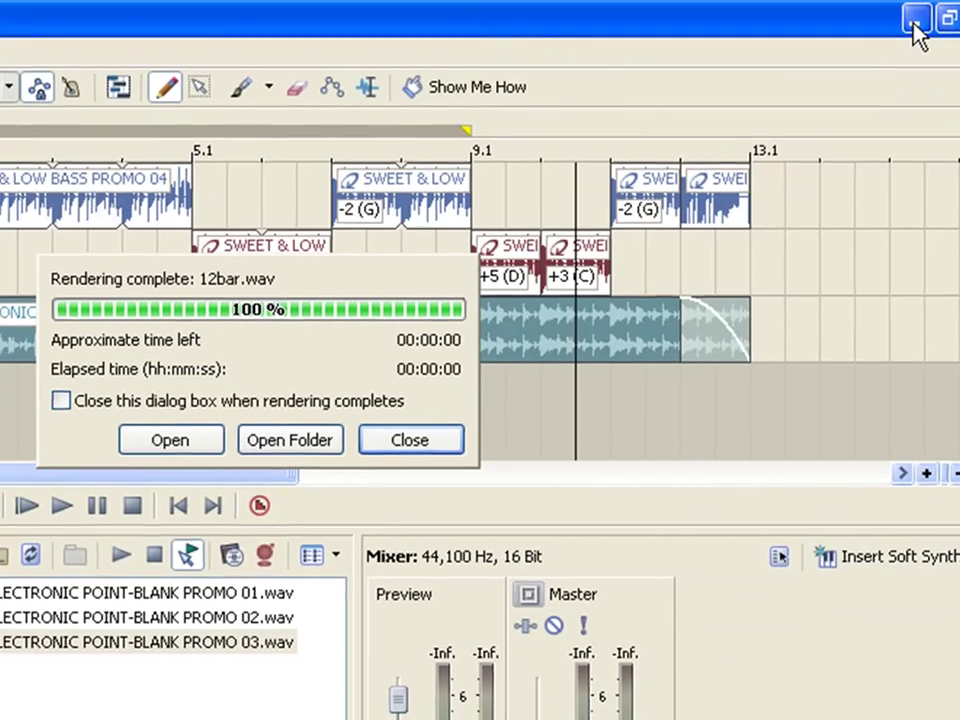
{"action": "left_click", "coordinate": [913, 22]}
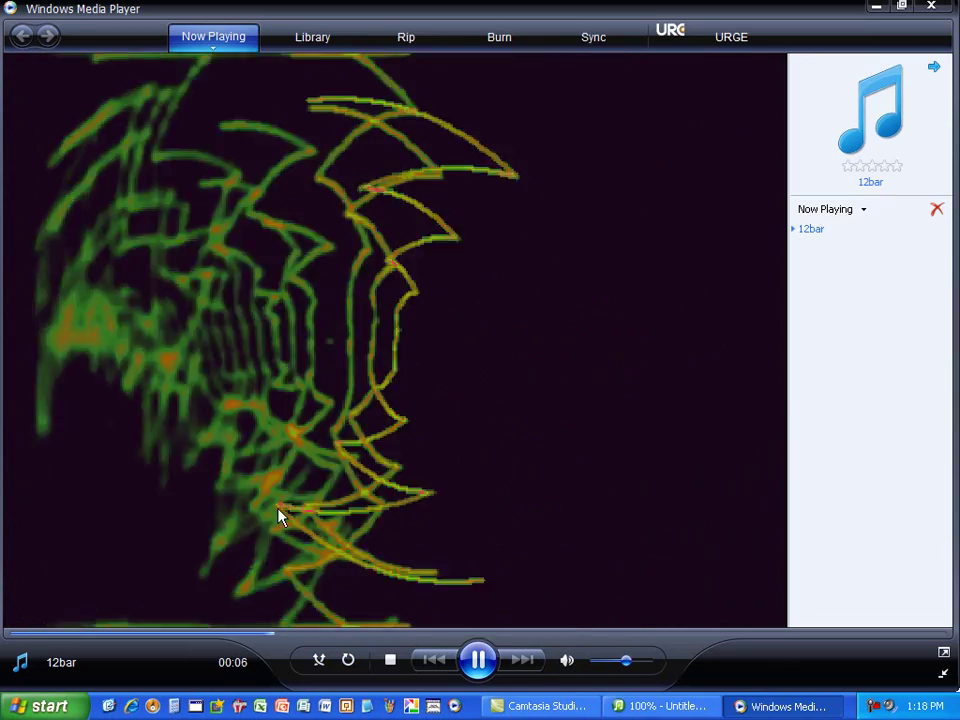
{"action": "left_click", "coordinate": [930, 7]}
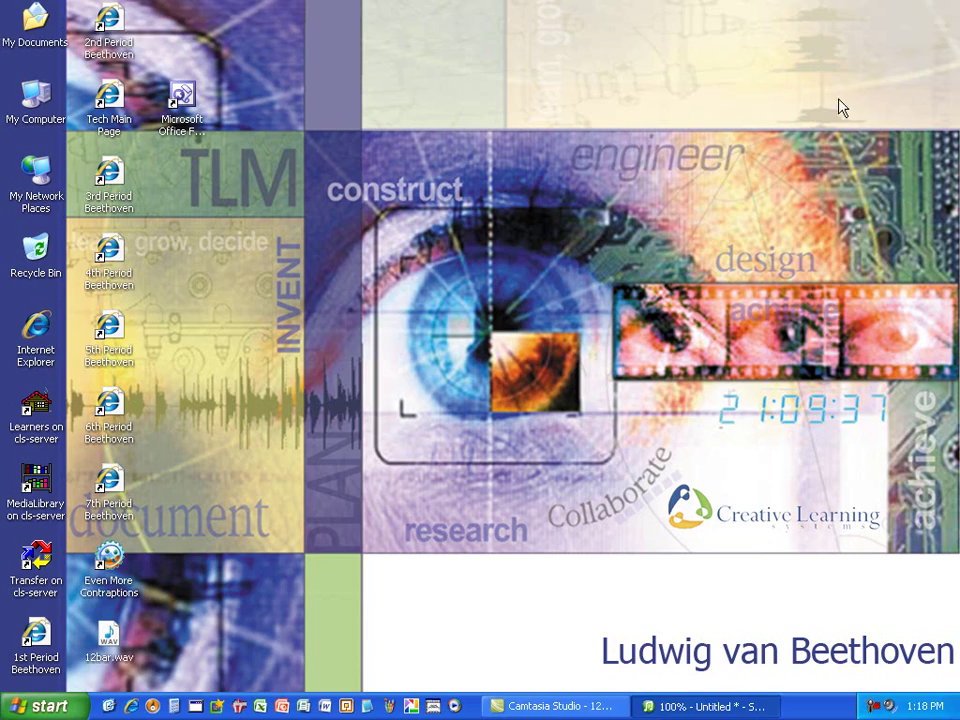